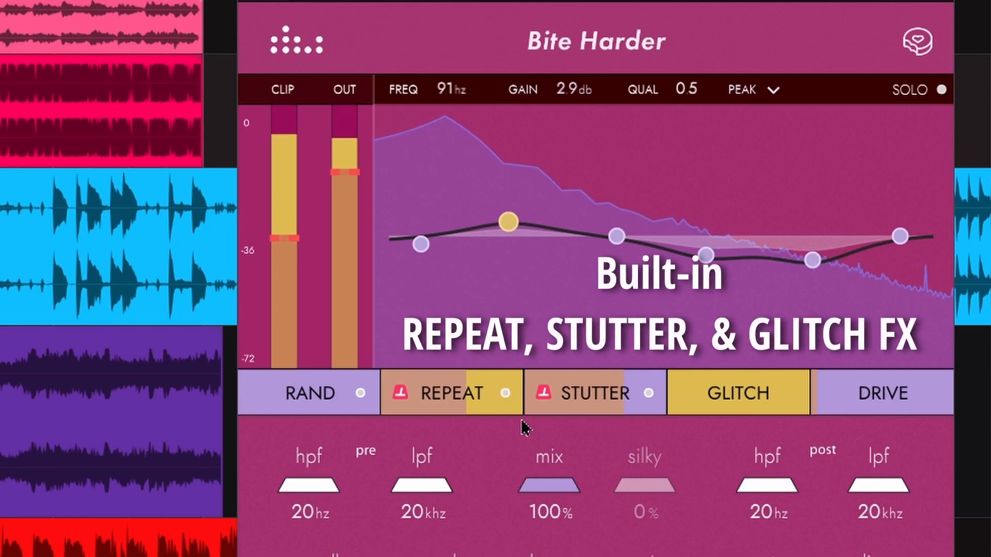
- Audition the Stutter, Glitch and Drive effects on the bass track while the song plays
left_click(648, 396)
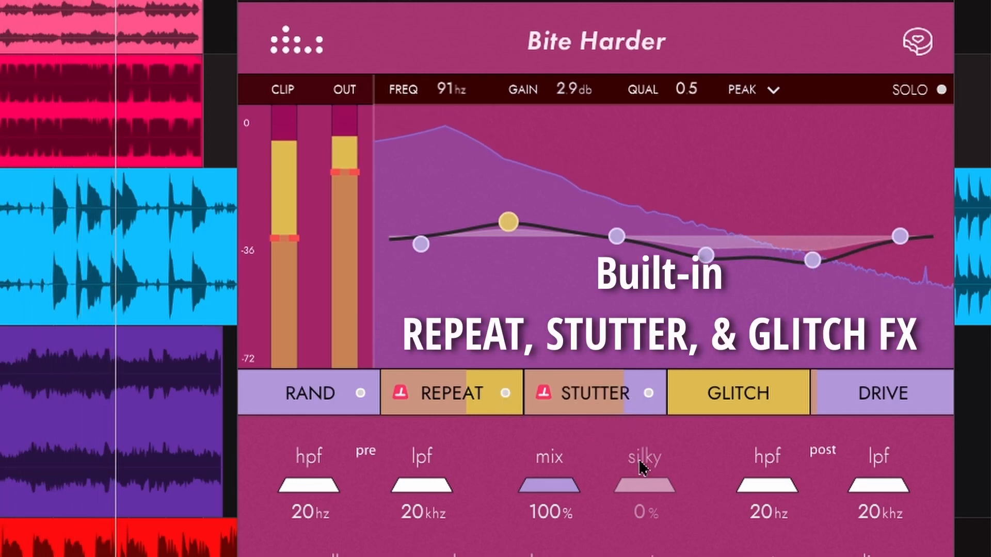
mouse_move(687, 396)
left_mouse_down()
mouse_move(771, 401)
mouse_move(679, 400)
left_mouse_up()
left_click_drag(851, 400, 940, 411)
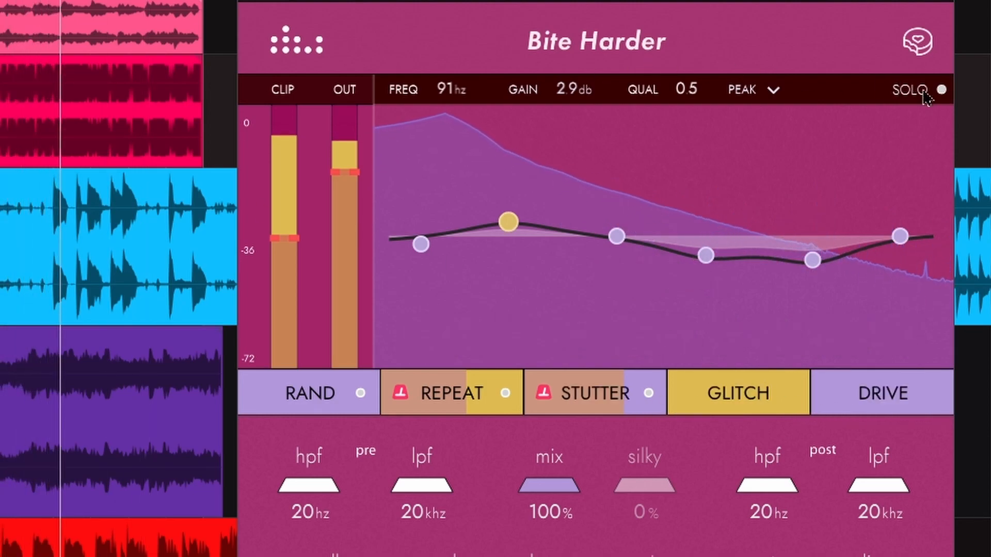
- Solo the third EQ band, lower its gain to -2.6 dB at 345 Hz, and turn the solo off
left_click(941, 91)
left_click(617, 236)
mouse_move(617, 236)
left_mouse_down()
mouse_move(624, 189)
mouse_move(617, 253)
left_mouse_up()
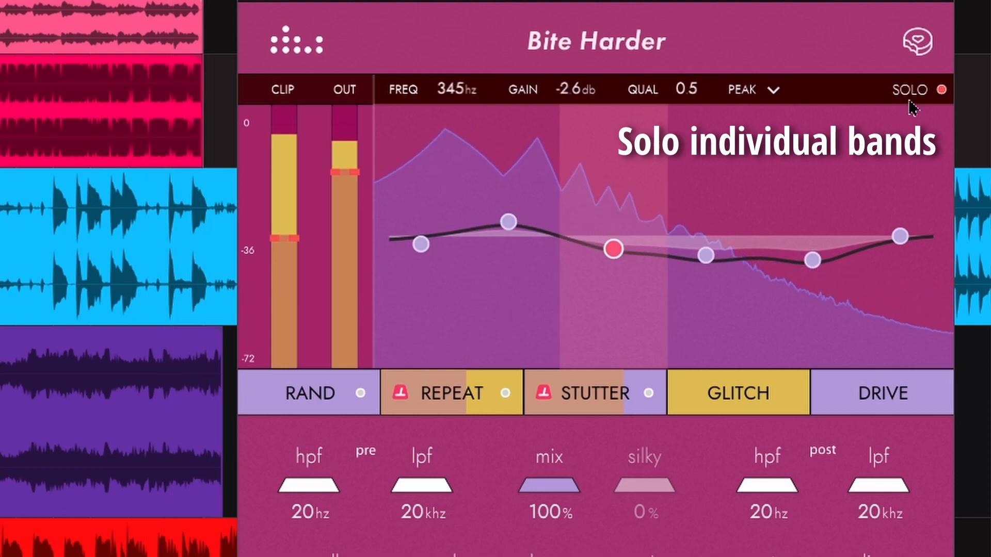
left_click(941, 91)
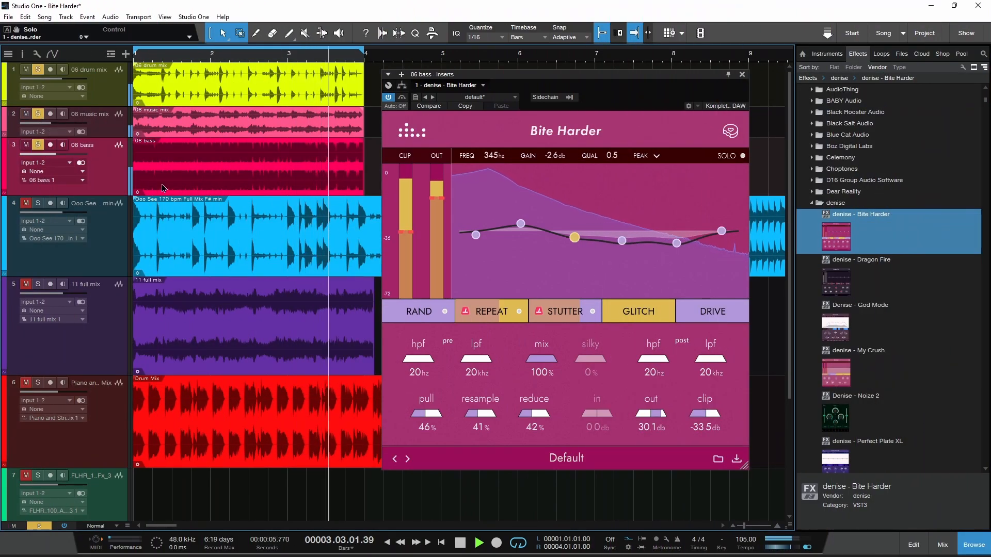
- Audition the Repeat and Glitch effects on the bass and return both to off
left_click(521, 314)
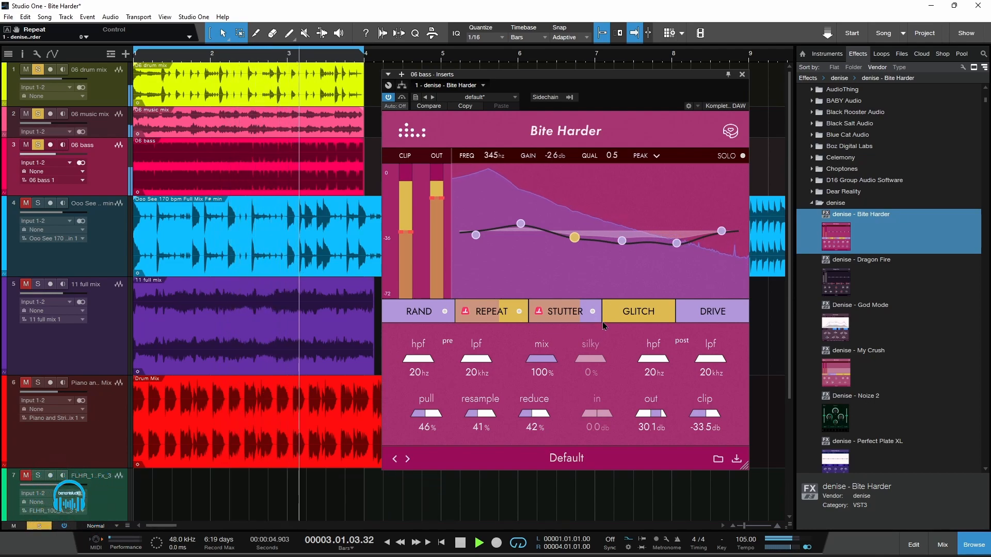
mouse_move(610, 313)
left_mouse_down()
mouse_move(675, 316)
mouse_move(593, 309)
left_mouse_up()
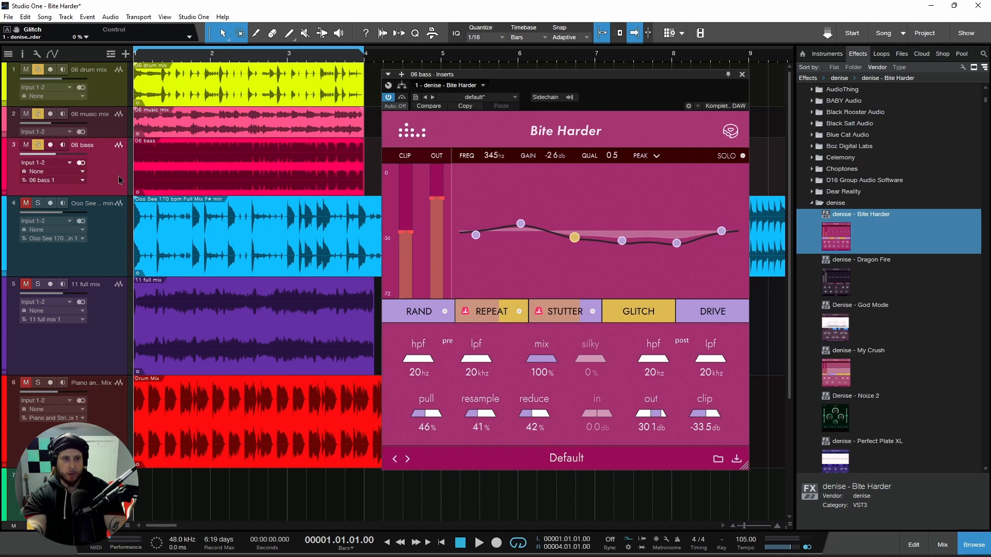
- Reset all six push-pull graph nodes to flat and unsolo the drum and music tracks
left_click(37, 114)
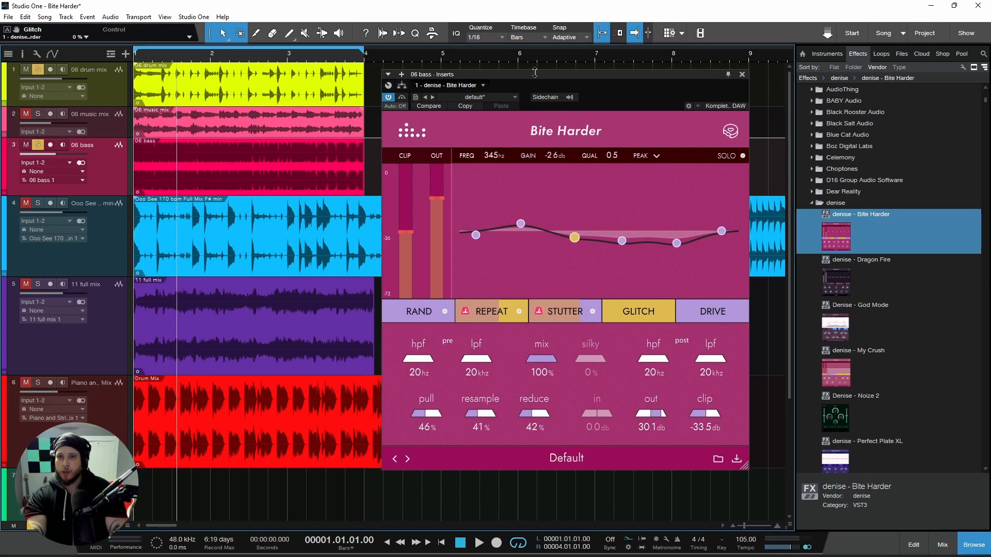
left_click(463, 244)
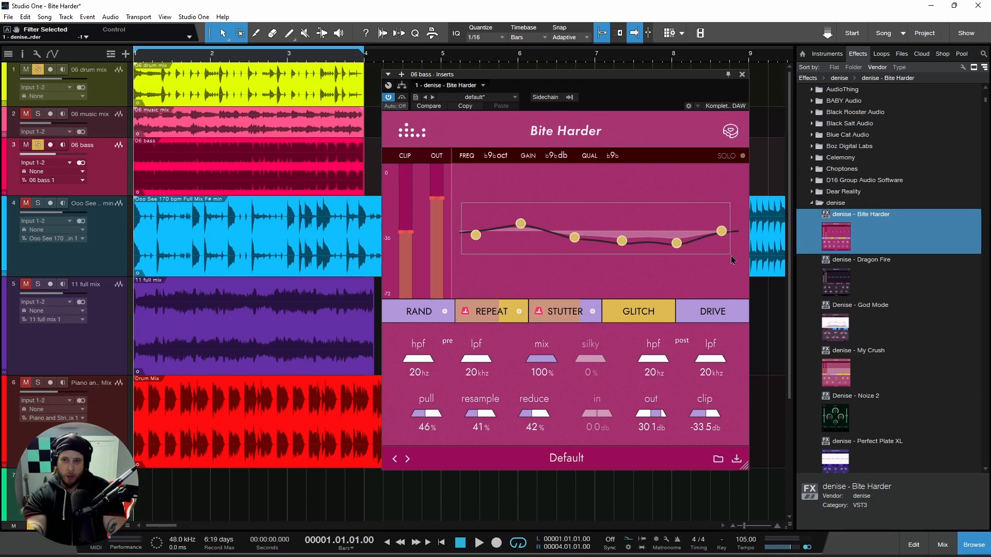
double_click(576, 240)
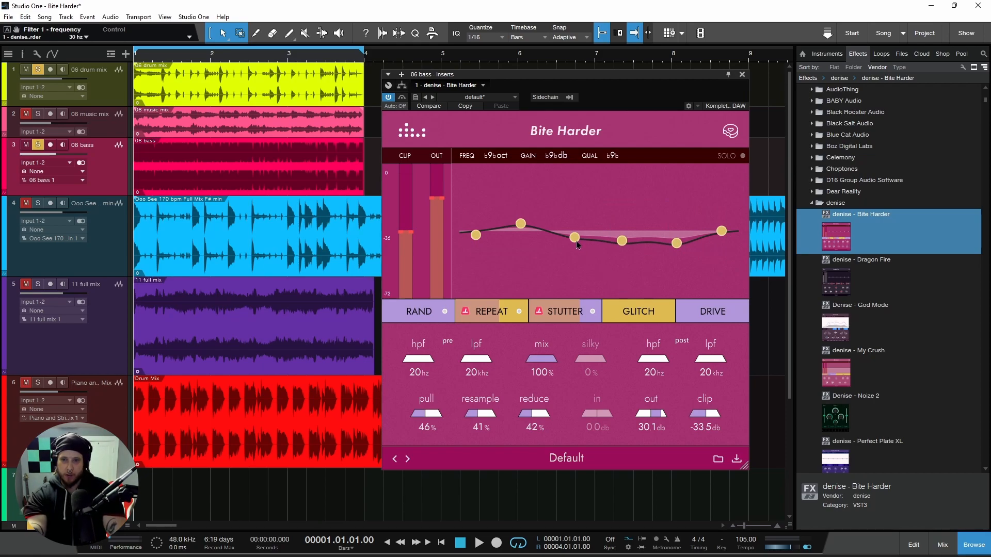
left_click(38, 71)
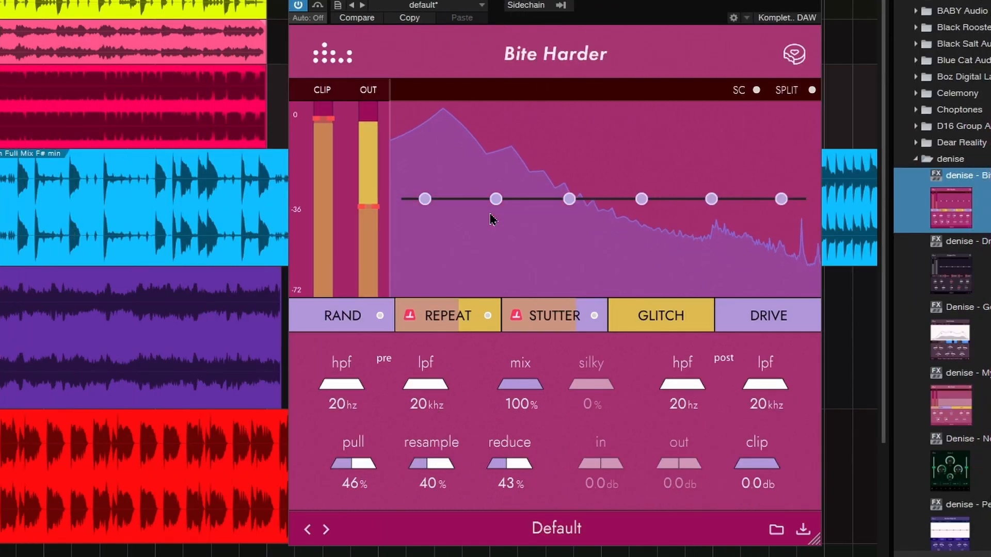
- Raise the second push-pull node to 12.3 dB at 109 Hz and set its quality to 1.1
left_click_drag(495, 199, 503, 157)
scroll(502, 157, "down", 4)
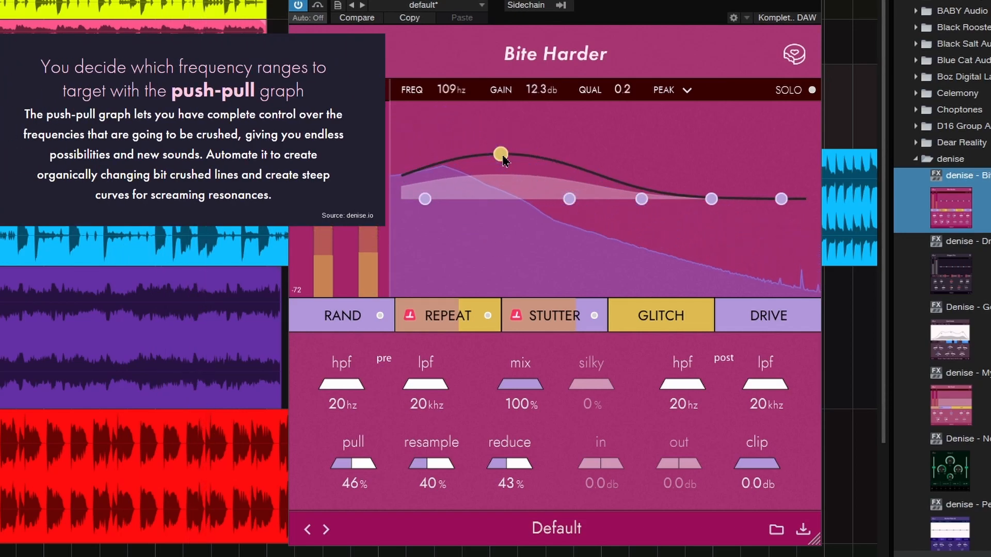
scroll(503, 157, "up", 8)
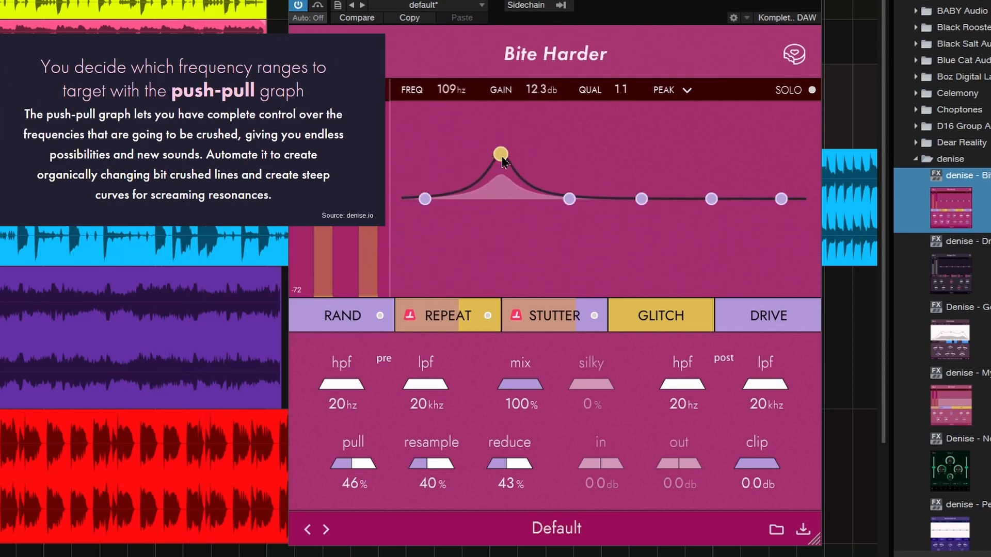
- Try the Lo Shelve and Hi Shelve shapes on the second node and return it to Peak
left_click(689, 90)
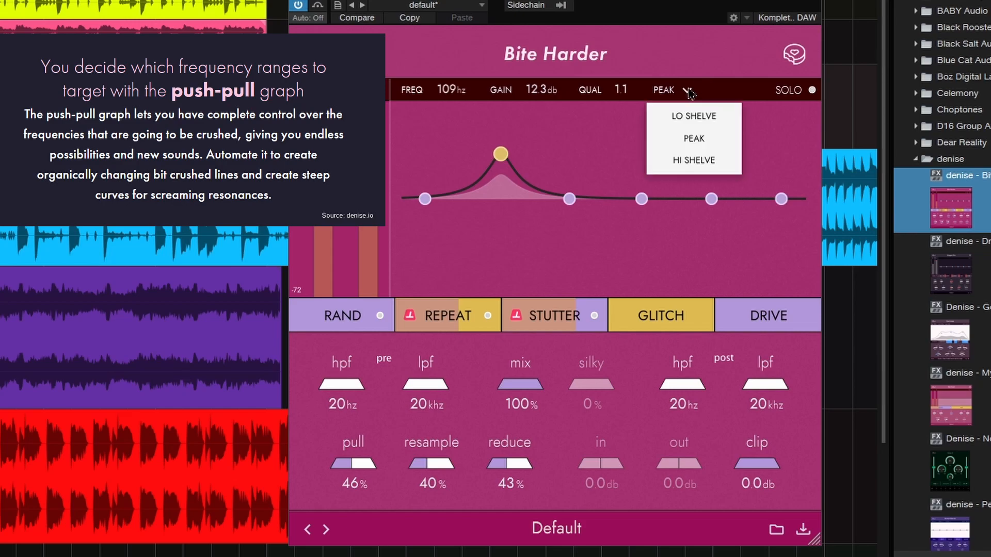
left_click(691, 106)
left_click(709, 91)
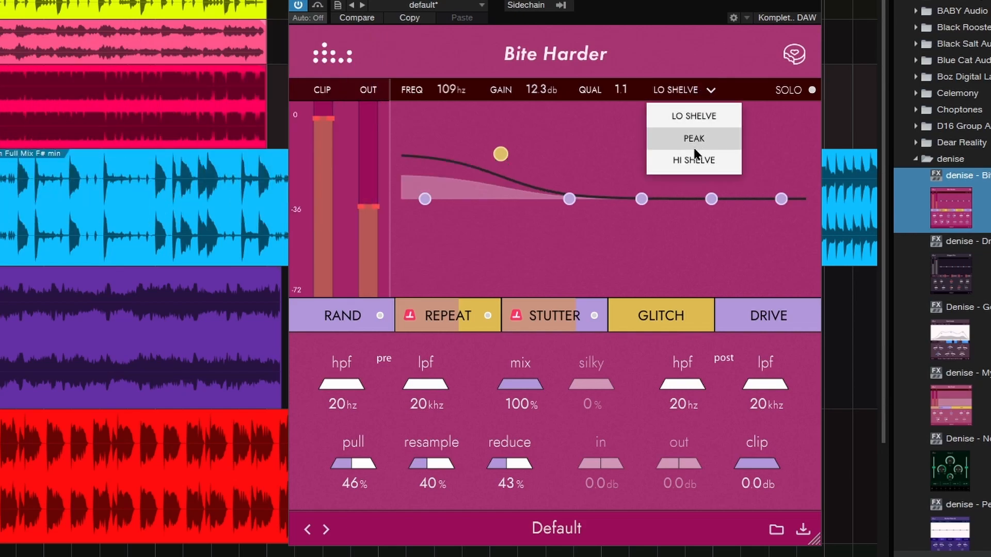
left_click(694, 159)
left_click(708, 91)
left_click(702, 139)
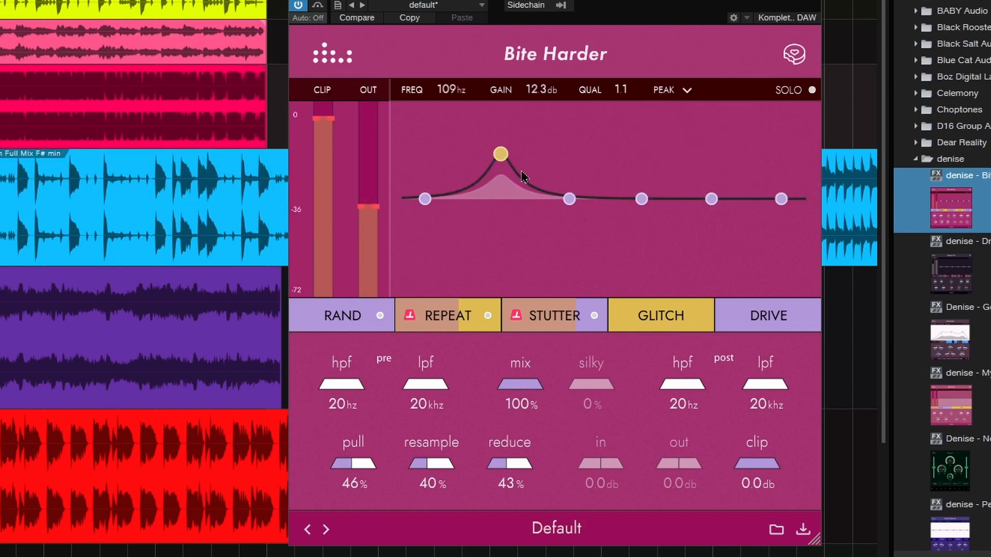
- Set the second node's quality to 0.7 and adjust it to about 13.0 dB at 97 Hz
scroll(505, 160, "down", 5)
scroll(504, 160, "up", 5)
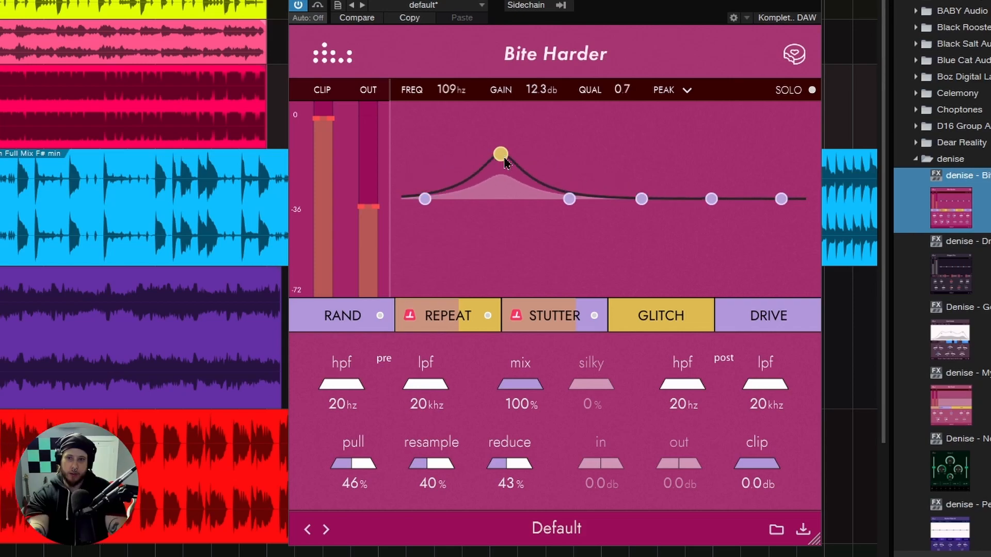
left_click_drag(505, 163, 502, 177)
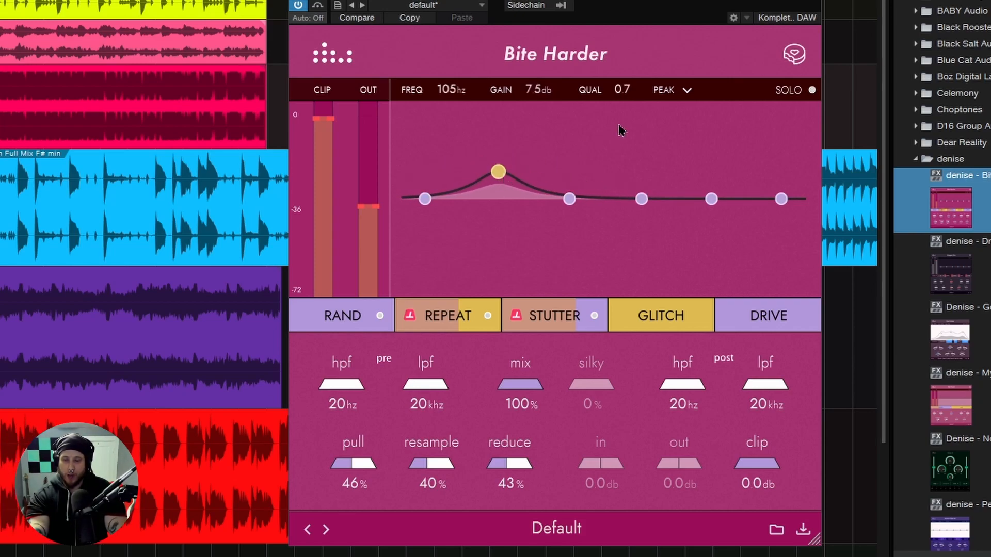
left_click_drag(540, 92, 544, 82)
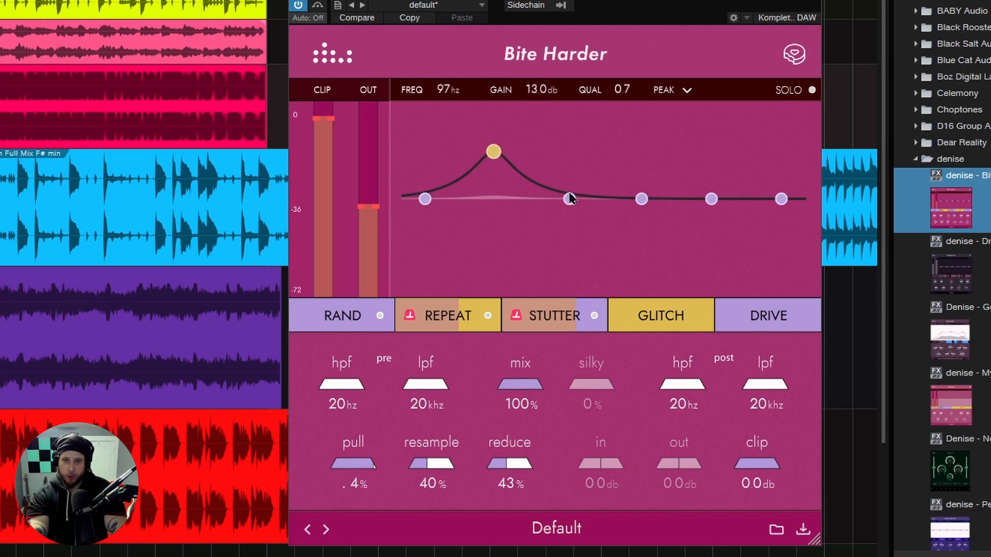
- Set pull to 0% and, with the song playing, move the second node to about 116 Hz and 12.6 dB
left_click_drag(389, 465, 243, 469)
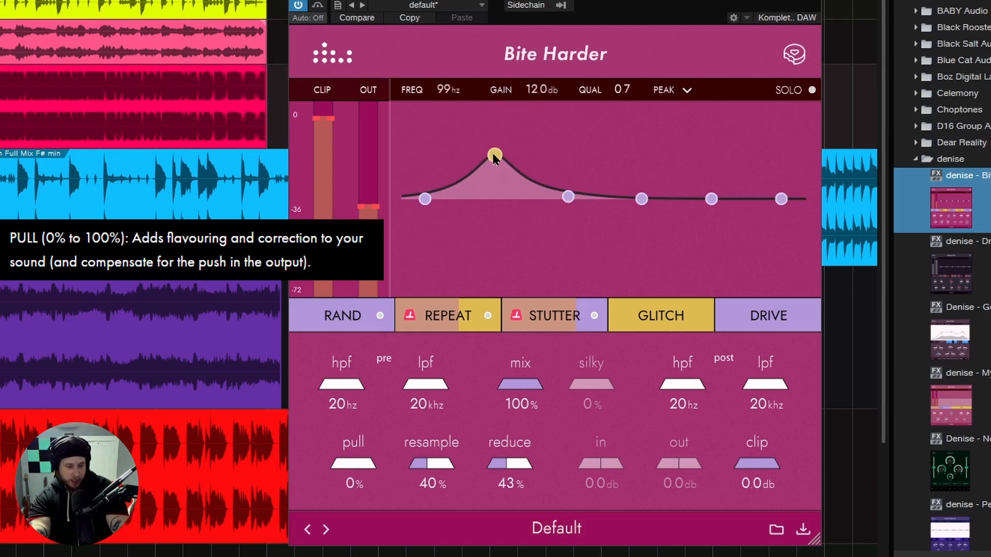
key("space")
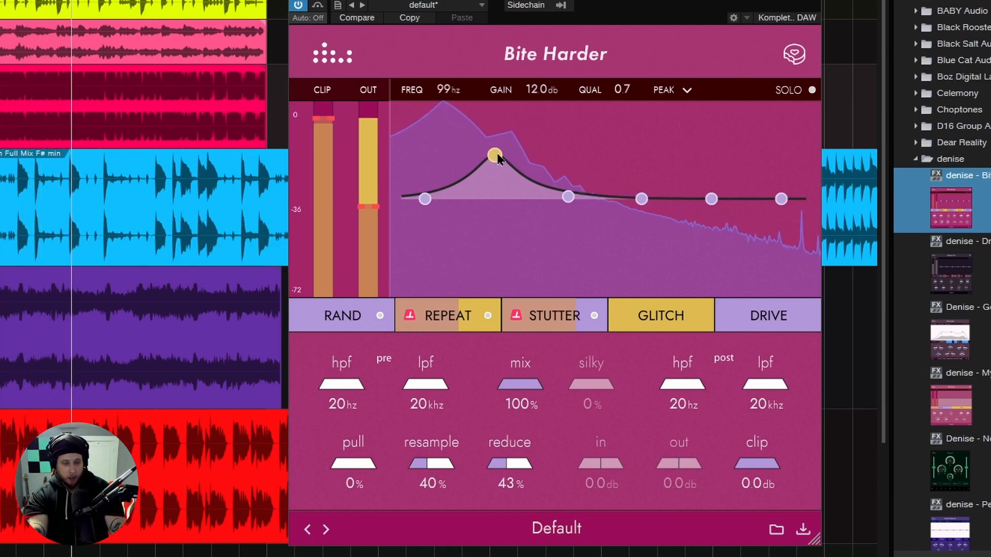
left_click_drag(498, 154, 508, 152)
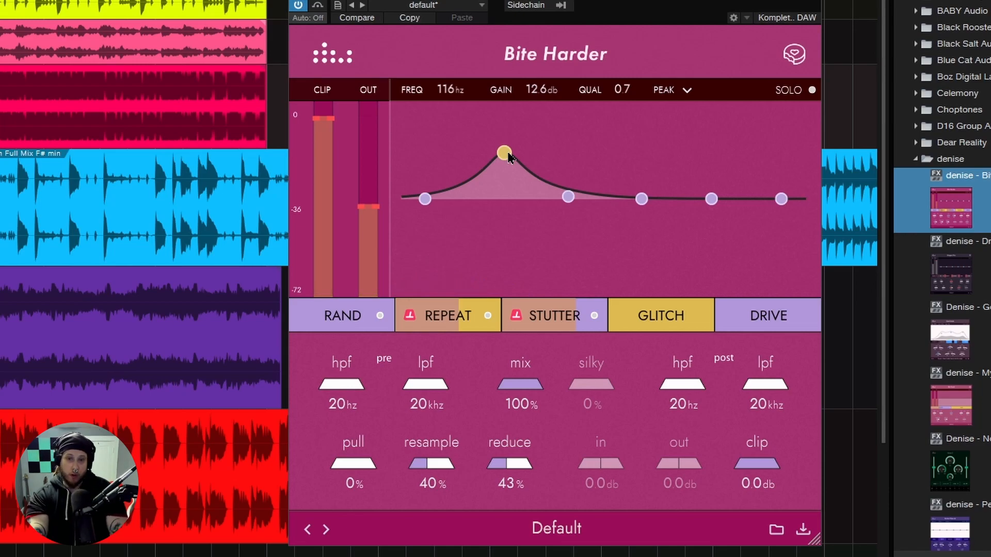
- Raise pull to nearly its maximum and lower the second node to about 10.7 dB at 111 Hz
left_click_drag(348, 474, 413, 470)
left_click_drag(505, 158, 503, 167)
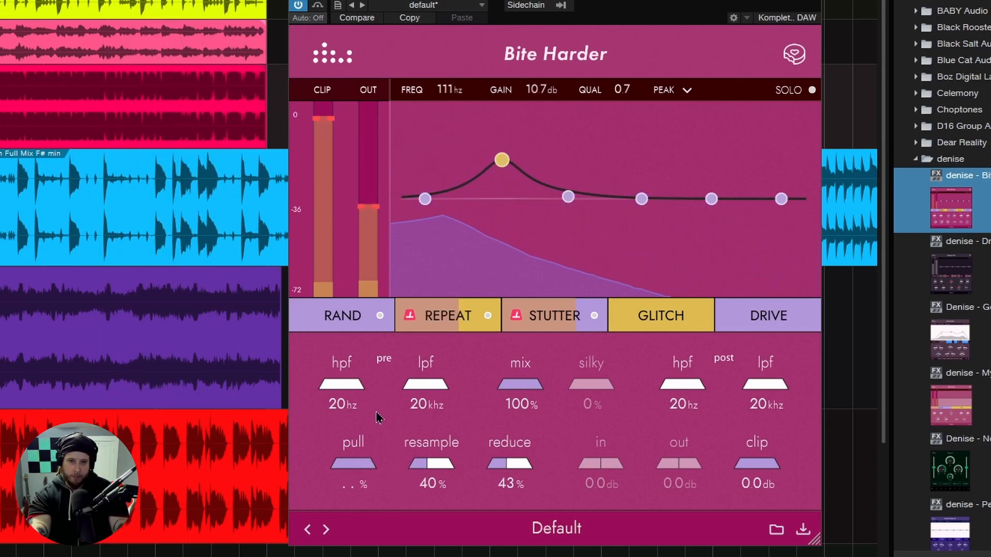
left_click(349, 469)
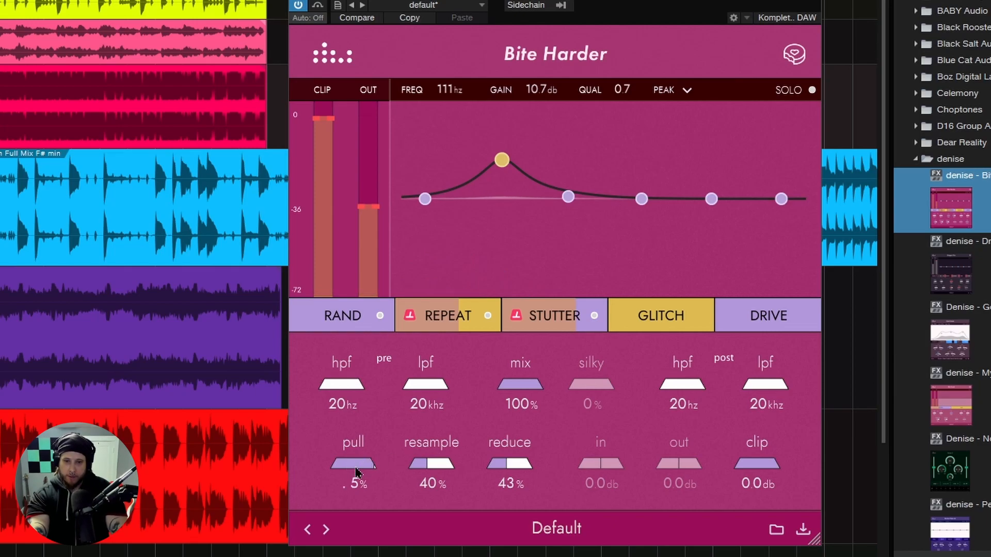
left_click_drag(356, 470, 359, 471)
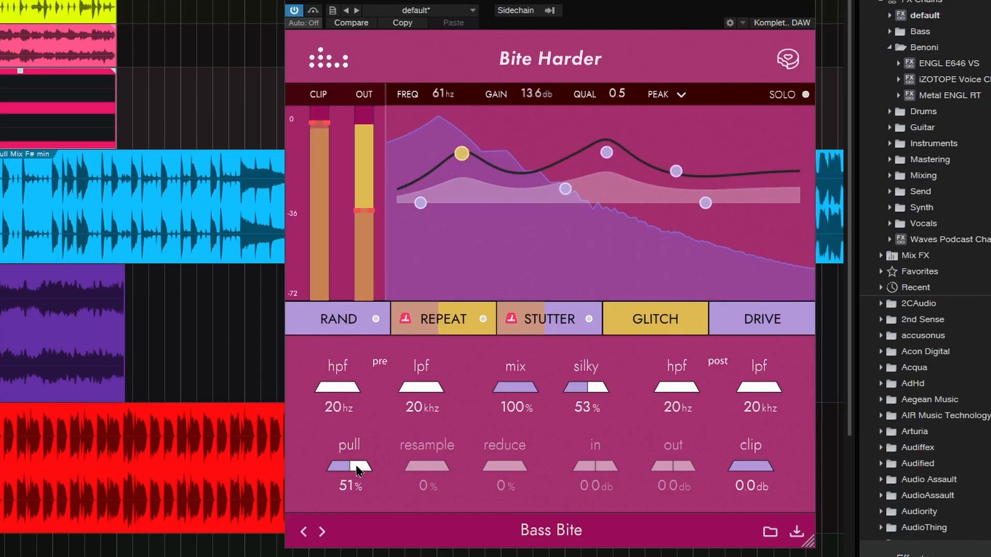
- Audition different amounts of pull, resample and reduce on the bass sound
left_click_drag(424, 420, 456, 421)
left_click(481, 423)
left_click_drag(428, 468, 544, 467)
mouse_move(350, 467)
left_mouse_down()
mouse_move(340, 467)
mouse_move(365, 467)
left_mouse_up()
left_click_drag(486, 472, 400, 469)
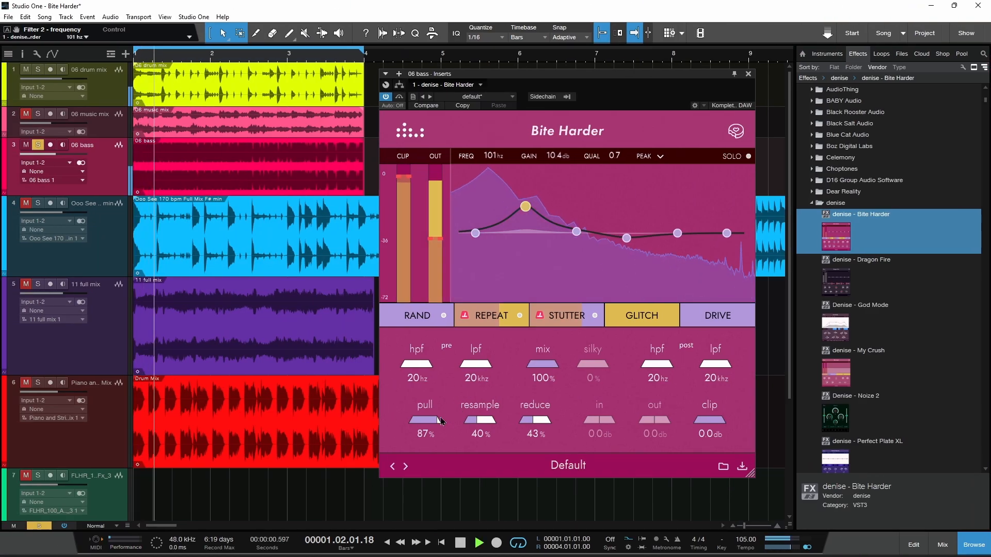
- Compare pull at 100% and 0% during playback, and leave it at about 44%
left_click_drag(440, 419, 451, 421)
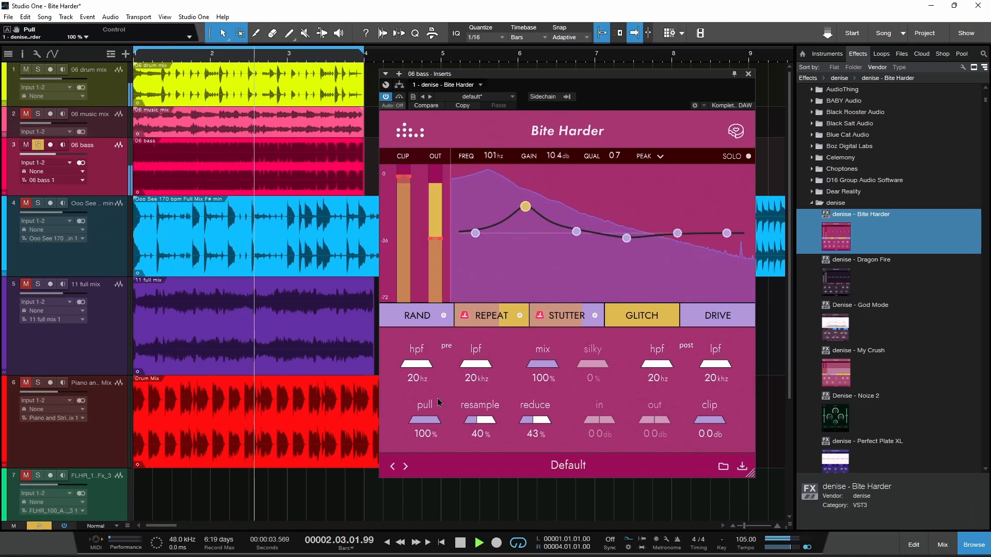
left_click_drag(425, 420, 345, 426)
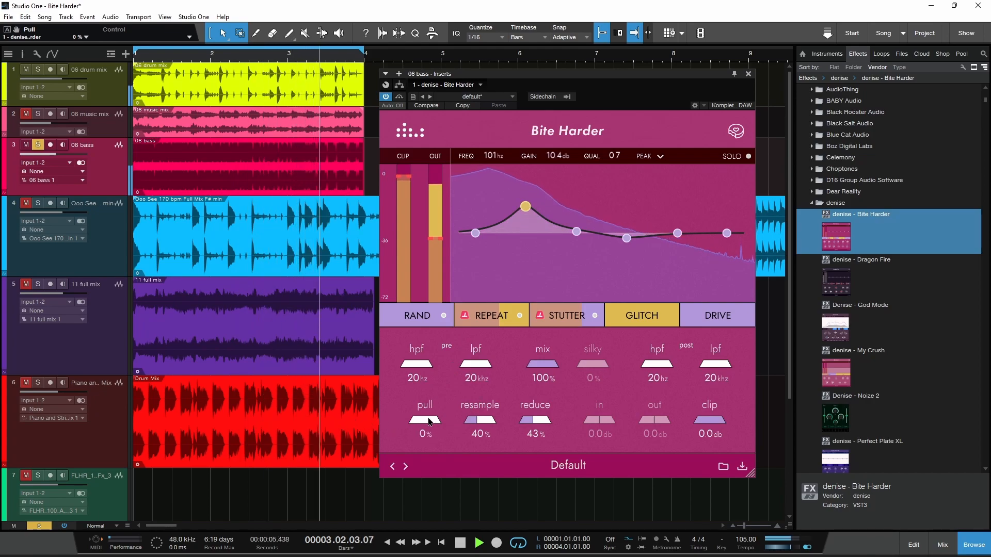
left_click_drag(415, 422, 448, 422)
- Raise the fourth node to about 9.1 dB at 1.3 kHz and solo individual bands to audition them
left_click(632, 218)
left_click_drag(627, 238, 631, 210)
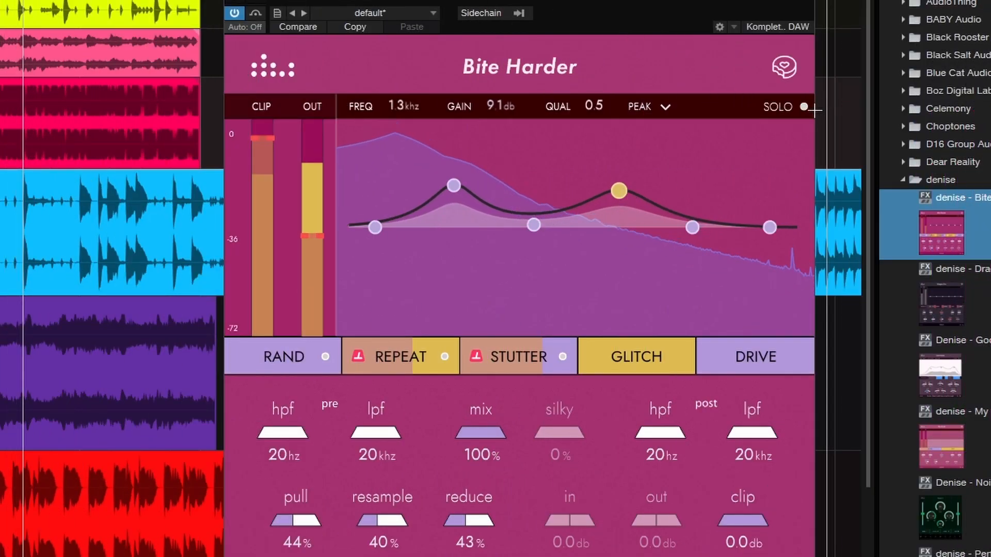
left_click(804, 107)
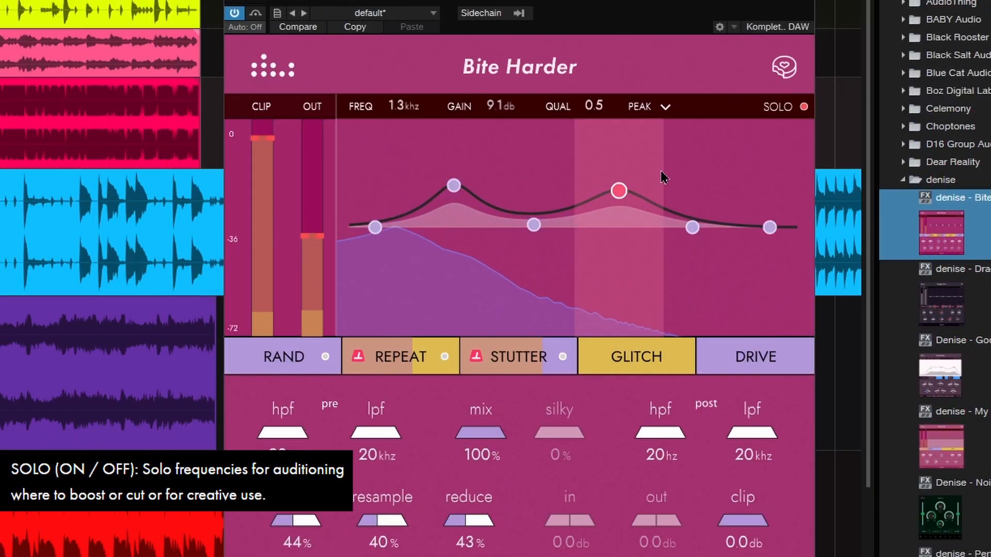
left_click(769, 227)
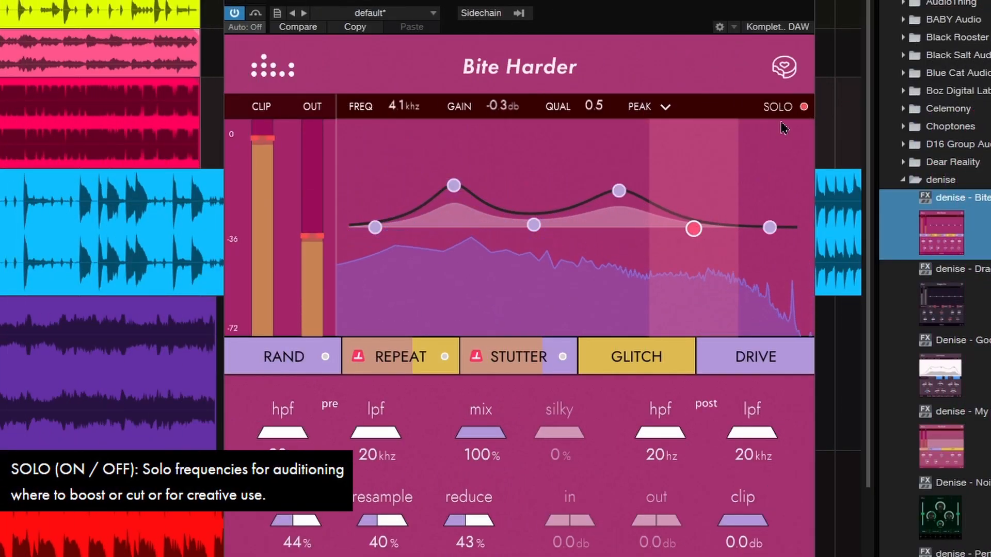
- Dip the third node near 318 Hz and lower the second node to about 7.5 dB at 93 Hz
left_click_drag(534, 230, 529, 258)
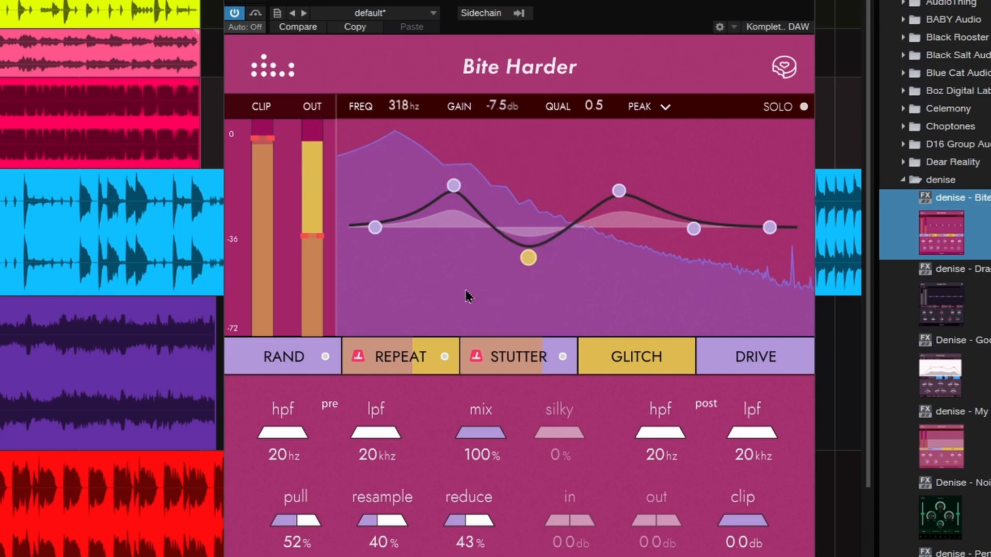
left_click_drag(531, 259, 533, 254)
left_click_drag(454, 186, 448, 197)
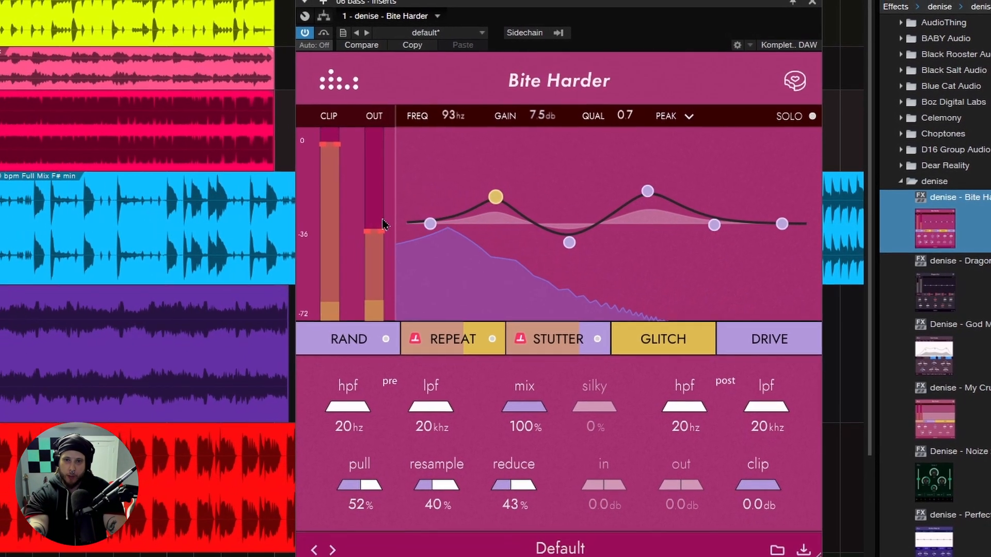
- Reset the output volume to 0.0 dB and lower the clip threshold to -27.0 dB
double_click(697, 473)
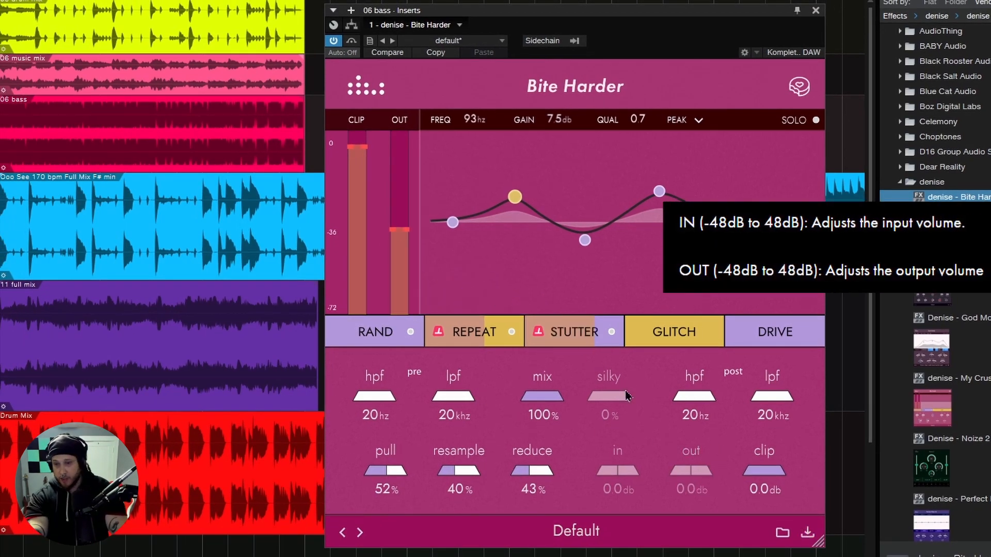
left_click_drag(364, 149, 362, 171)
left_click_drag(363, 209, 365, 214)
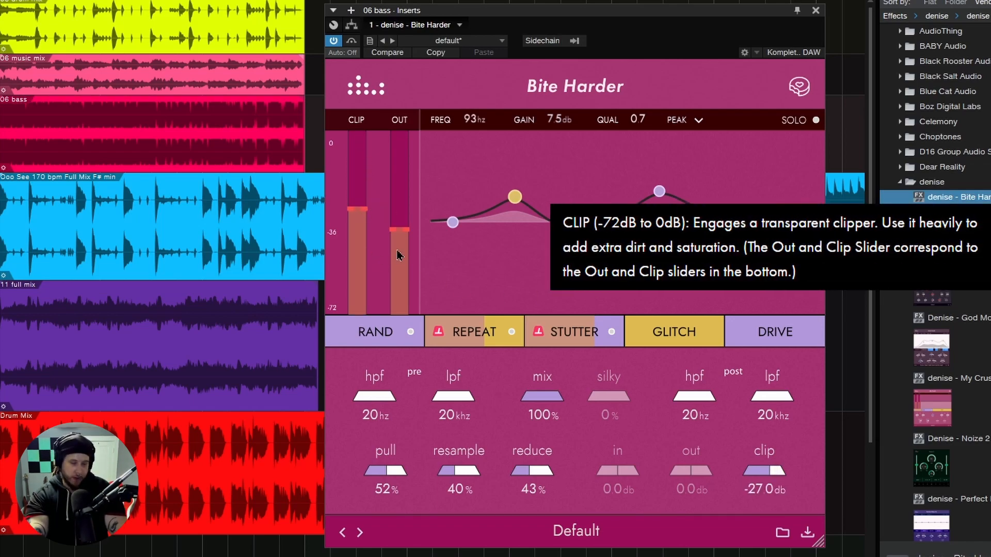
- With the song playing, raise the output volume to 19.8 dB and keep the mix at 100%
key("space")
left_click_drag(399, 258, 406, 199)
left_click_drag(552, 396, 572, 400)
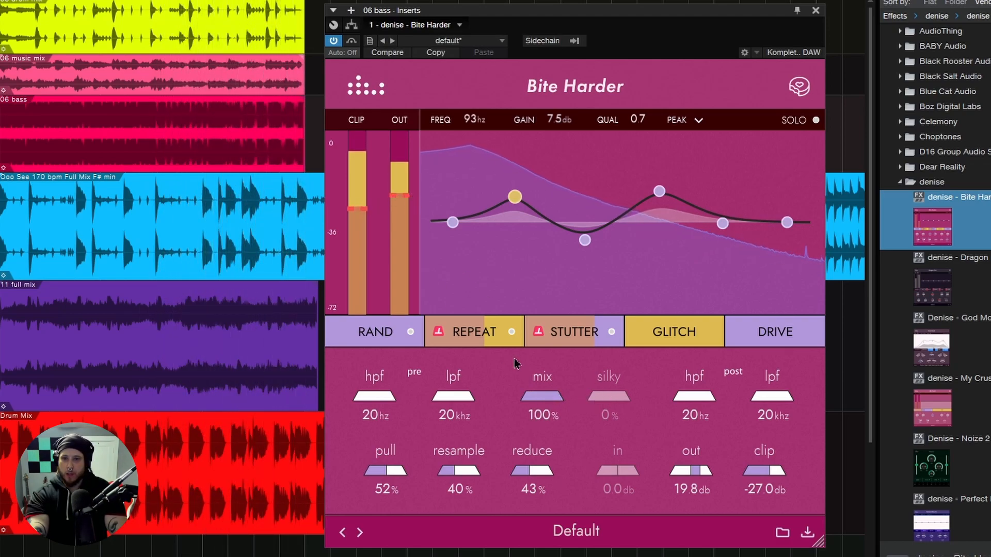
- Audition the Repeat effect, and examine the Repeat and Stutter entries in Bite Harder's list of automatable parameters
left_click(512, 332)
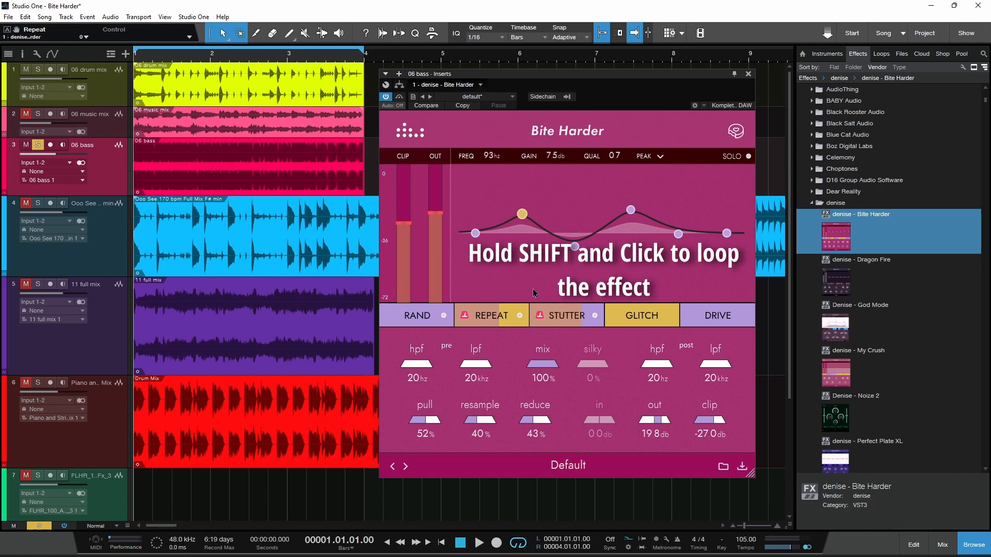
left_click(396, 107)
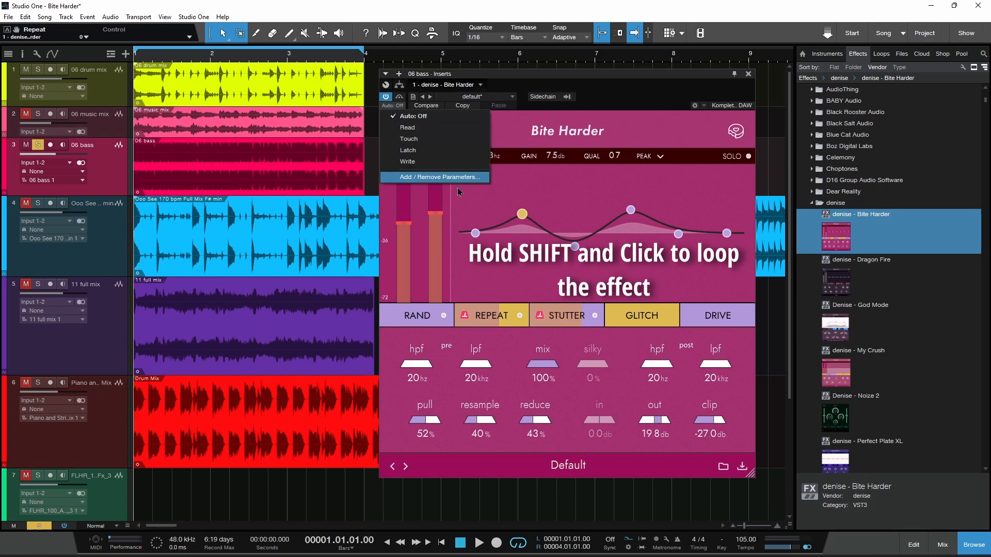
left_click(459, 178)
scroll(463, 282, "down", 6)
left_click(417, 251)
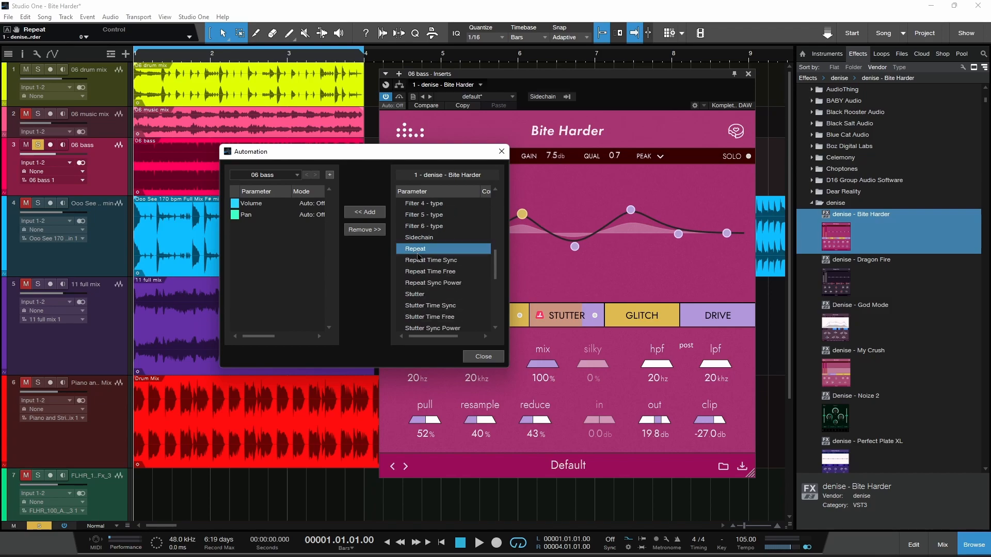
left_click(420, 294)
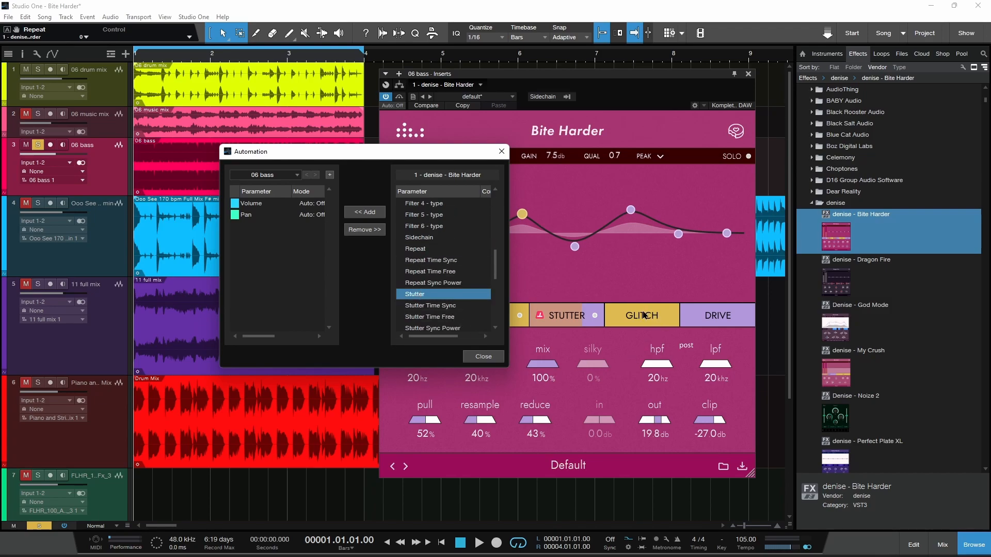
scroll(441, 282, "down", 1)
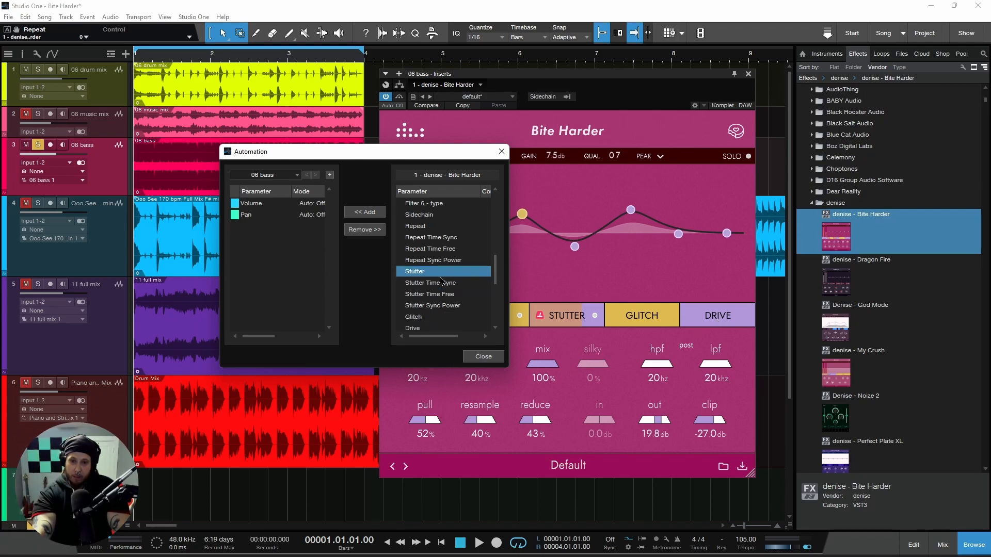
scroll(437, 266, "down", 1)
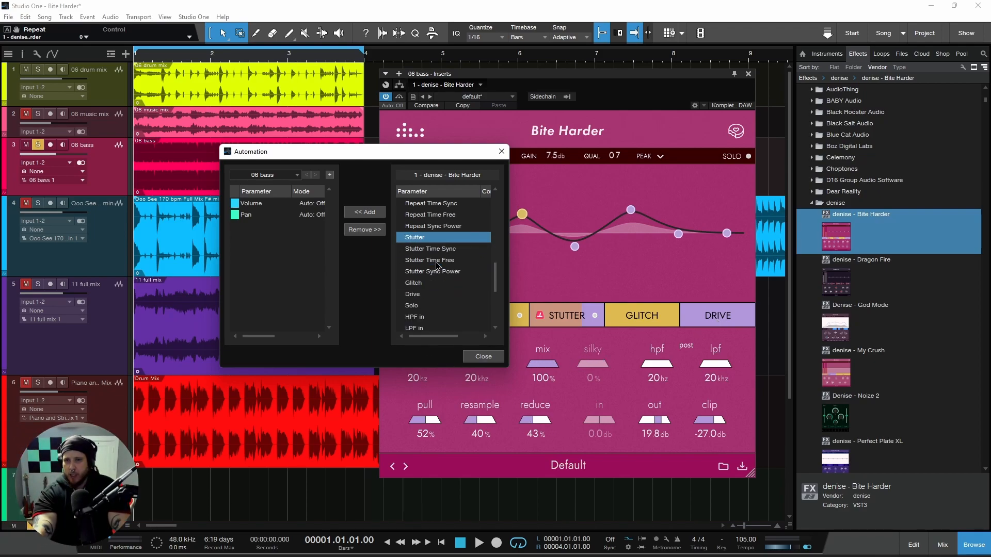
left_click(484, 357)
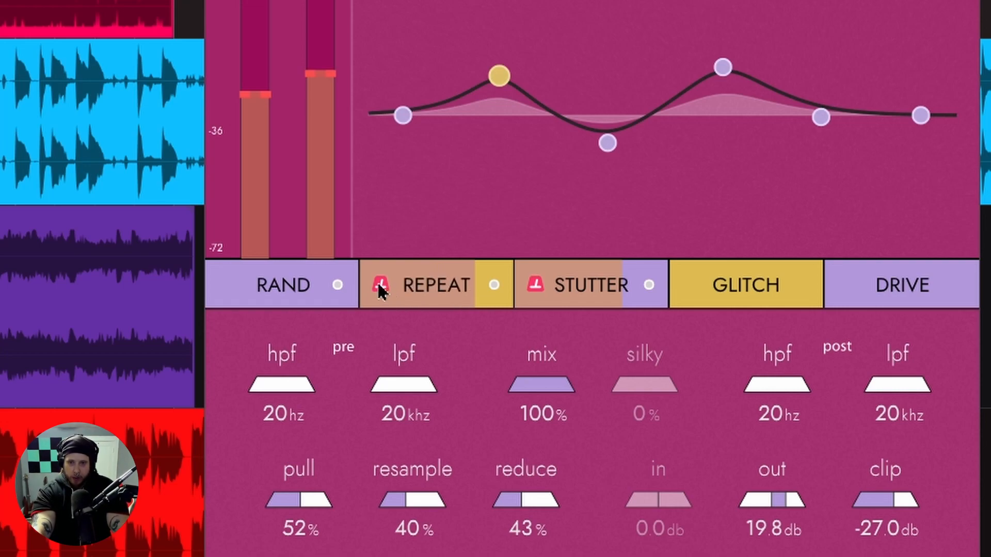
- Try Repeat in free time at 381 ms, return it to tempo sync at 1/16, and trigger it during playback
left_click_drag(450, 305, 423, 297)
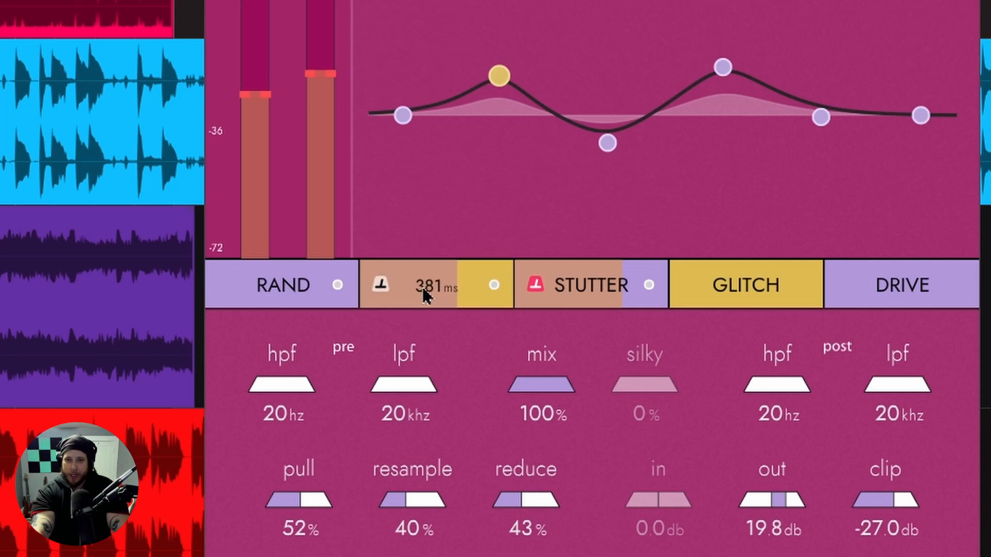
left_click(379, 290)
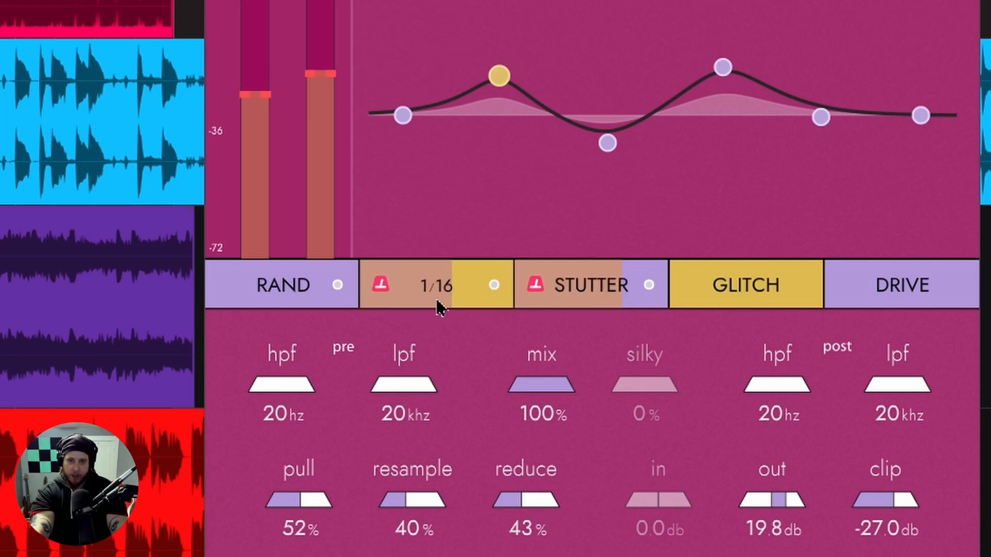
key("space")
left_click(493, 285)
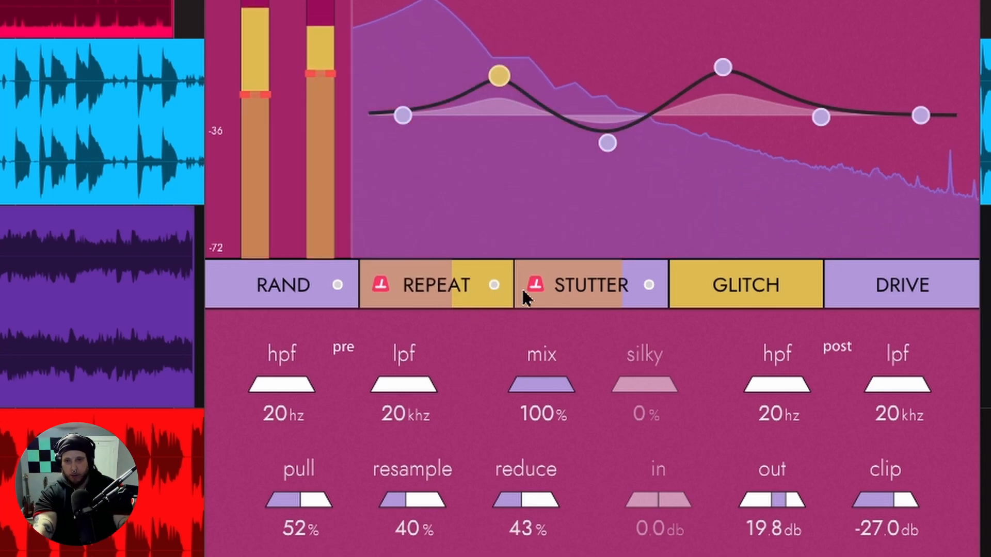
- Trigger the Stutter effect during playback and set its synced rate to 1/32
left_click(648, 285)
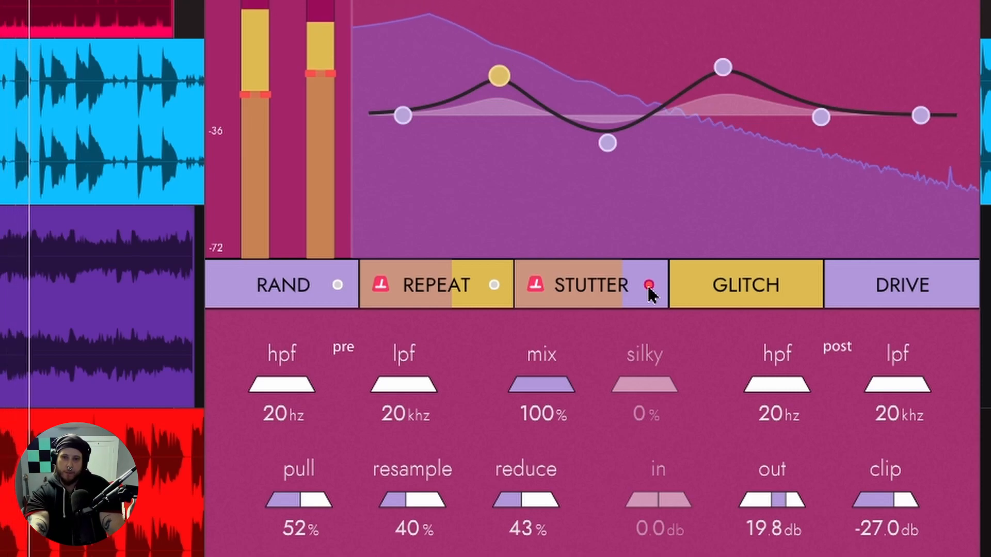
left_click_drag(623, 295, 629, 294)
left_click_drag(555, 385, 512, 389)
left_click(648, 285)
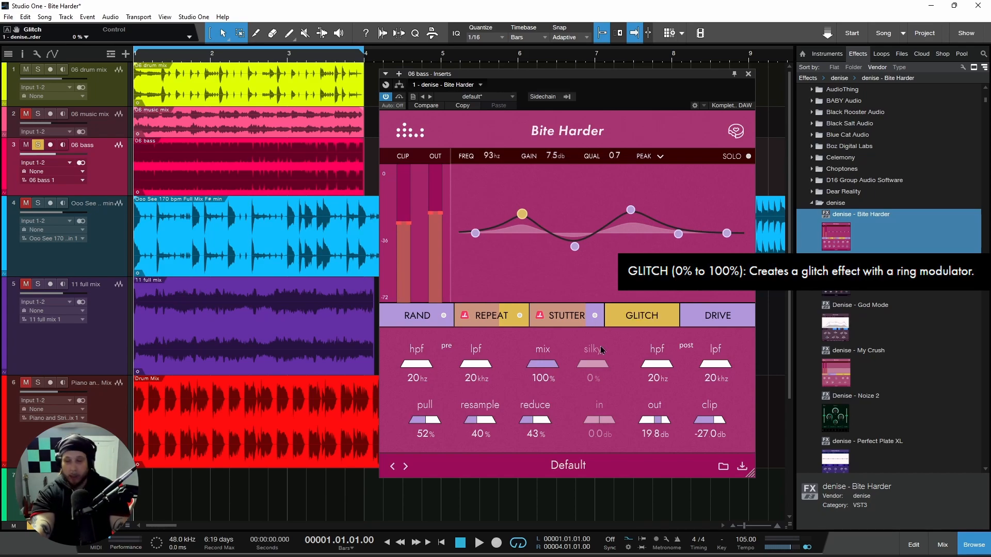
- Play the bass and audition Glitch at different amounts, returning it to 0%
key("space")
left_click_drag(618, 320, 572, 324)
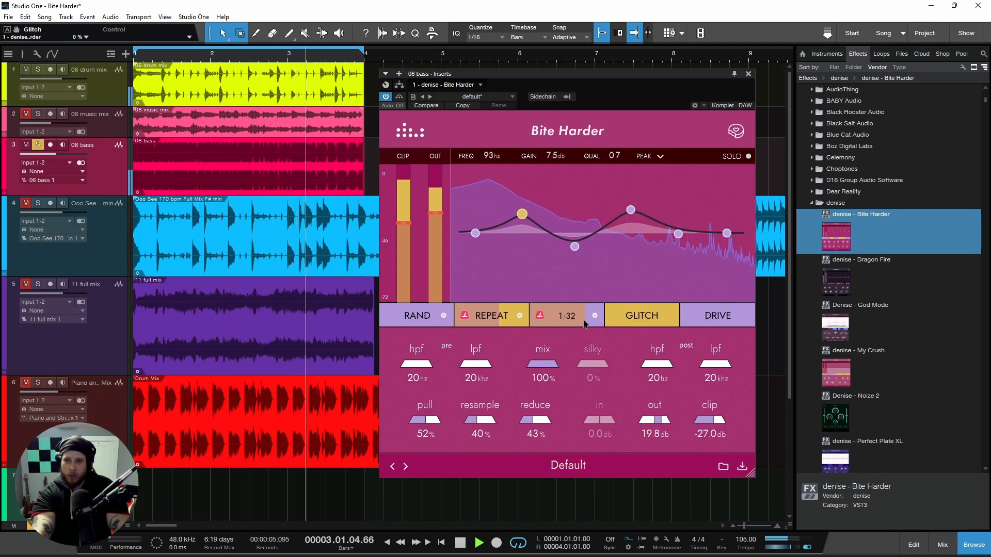
key("space")
mouse_move(610, 322)
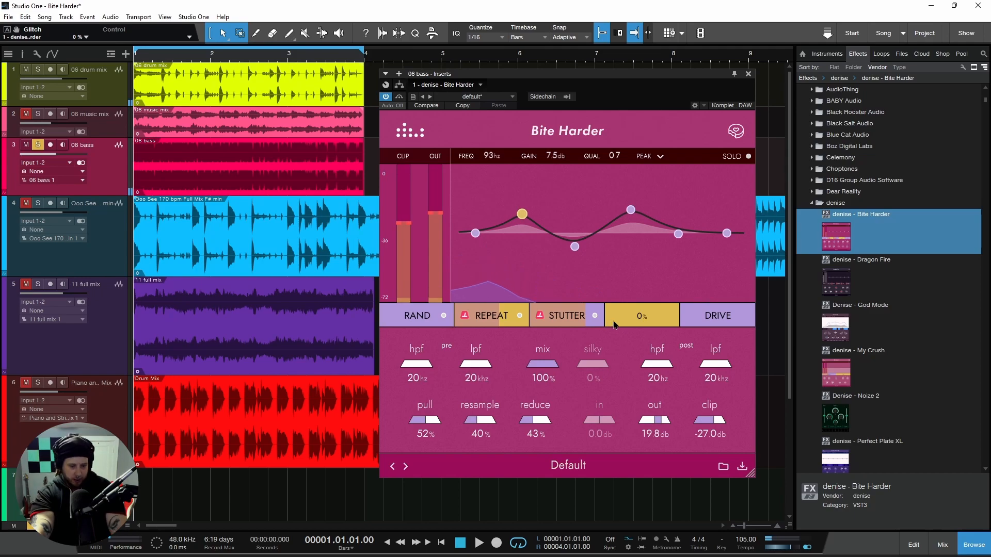
key("space")
key("space")
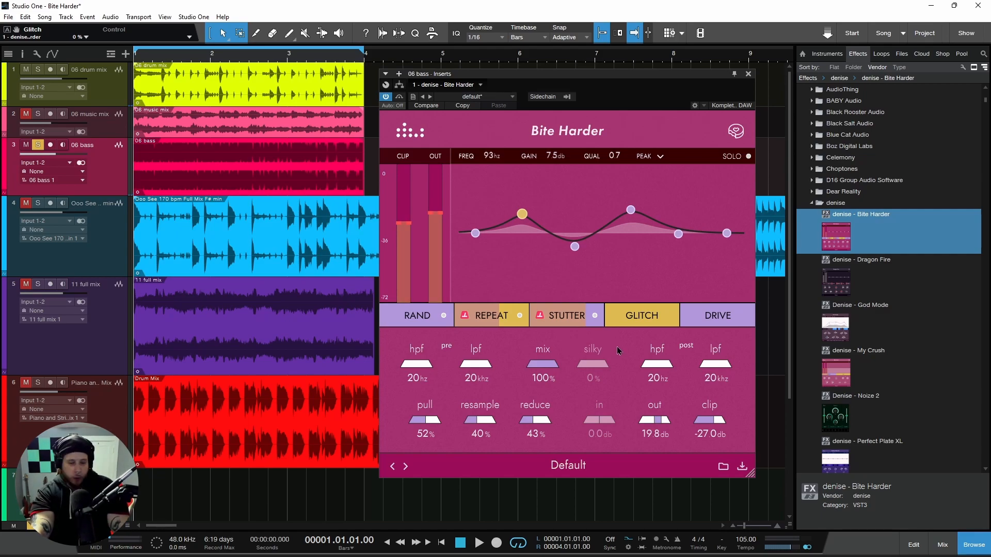
- During playback, try Glitch briefly and Drive at about 26%, returning both to 0%
key("space")
mouse_move(616, 317)
left_mouse_down()
mouse_move(681, 317)
mouse_move(606, 319)
left_mouse_up()
mouse_move(702, 321)
left_mouse_down()
mouse_move(736, 324)
mouse_move(695, 326)
mouse_move(709, 324)
left_mouse_up()
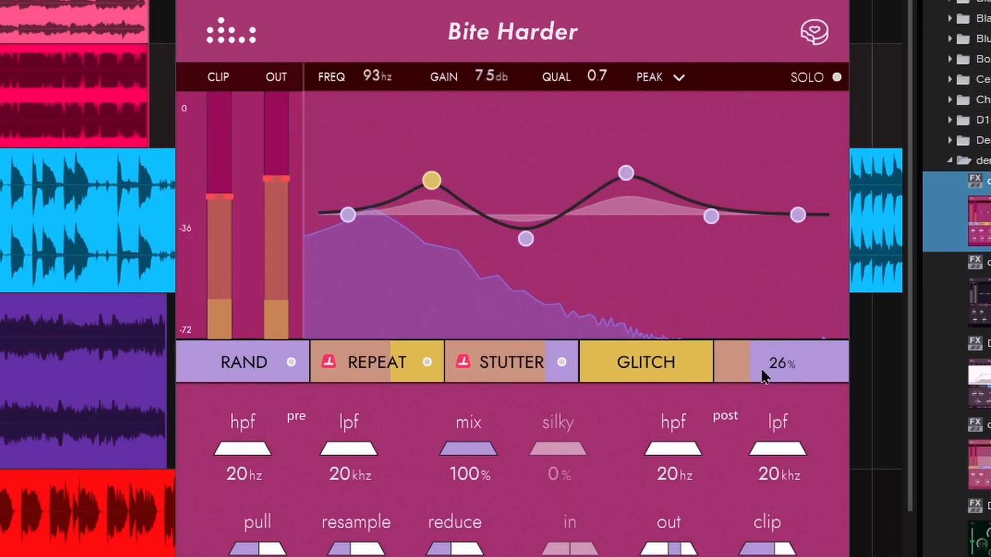
left_click_drag(765, 376, 685, 370)
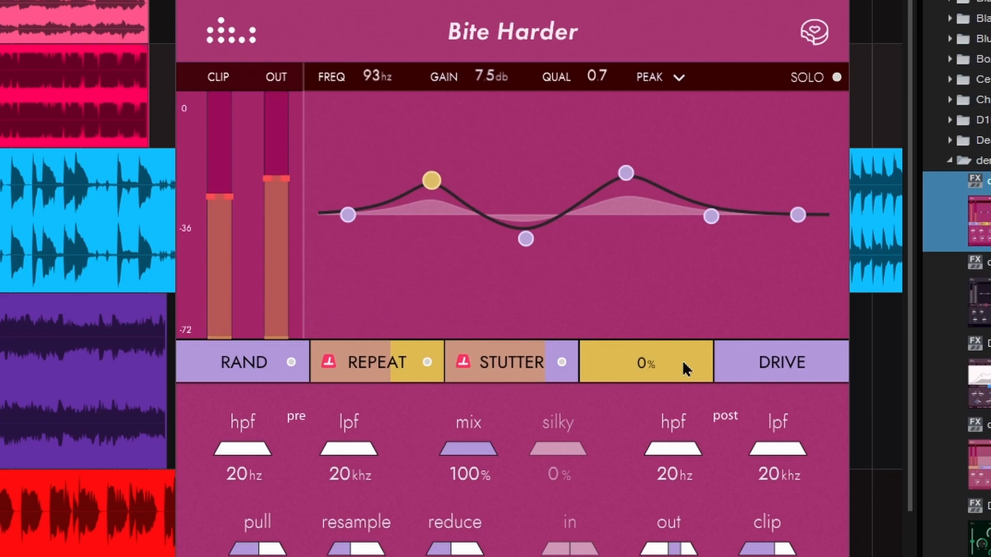
- Randomize the push-pull graph several times during playback, and move the raised middle node to 986 Hz and 6.5 dB
left_click_drag(534, 244, 528, 245)
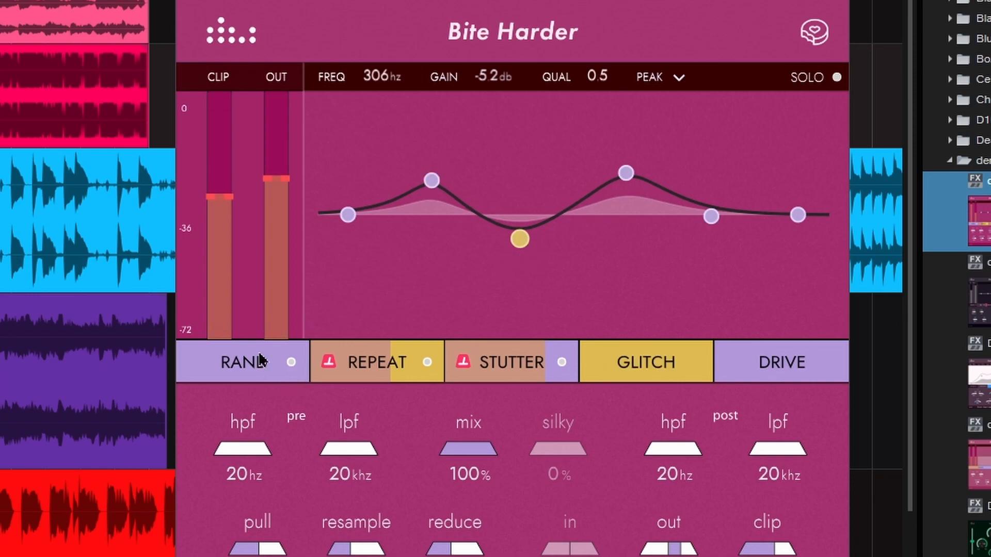
left_click(291, 362)
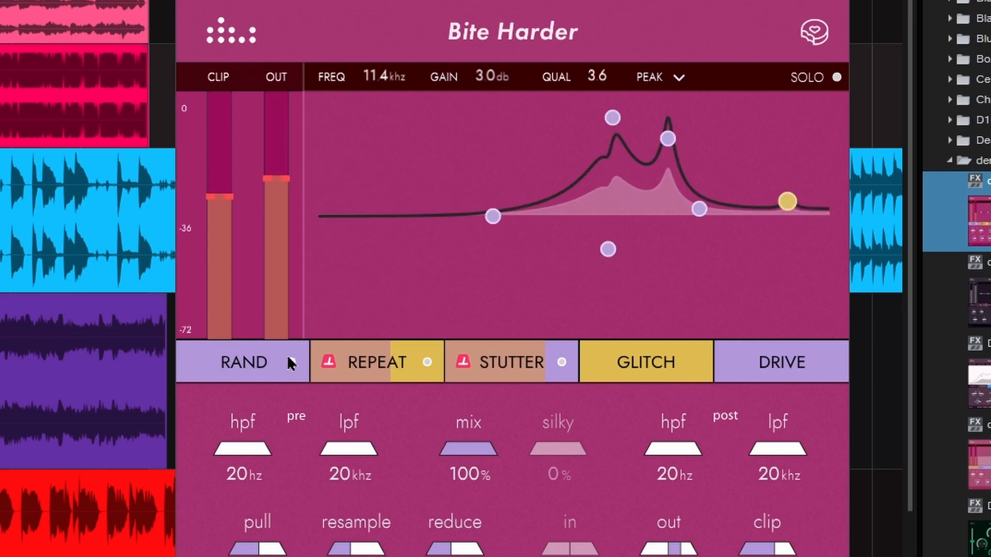
left_click(291, 363)
left_click(291, 363)
left_click(292, 363)
left_click(291, 362)
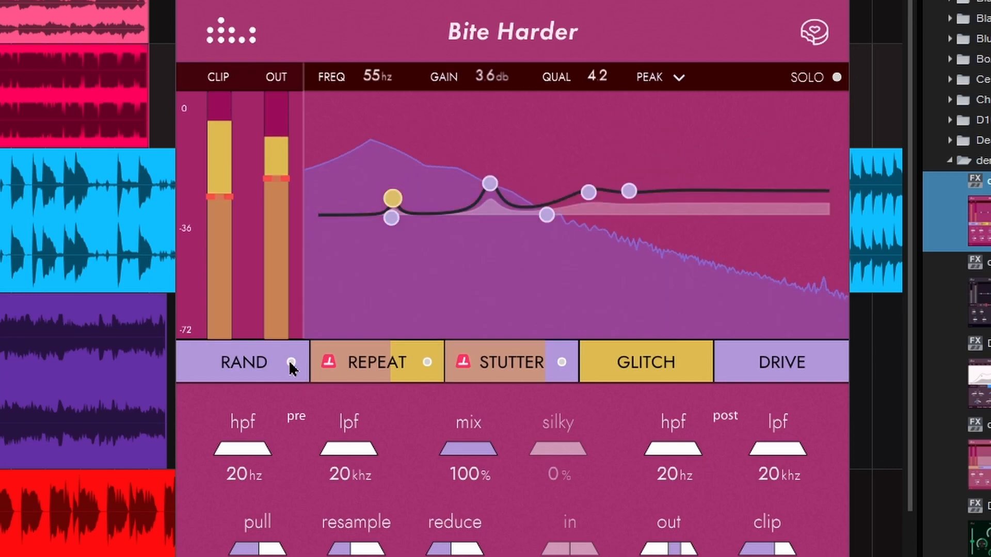
left_click(292, 362)
left_click(291, 363)
left_click(291, 363)
left_click(291, 363)
left_click_drag(615, 180, 607, 184)
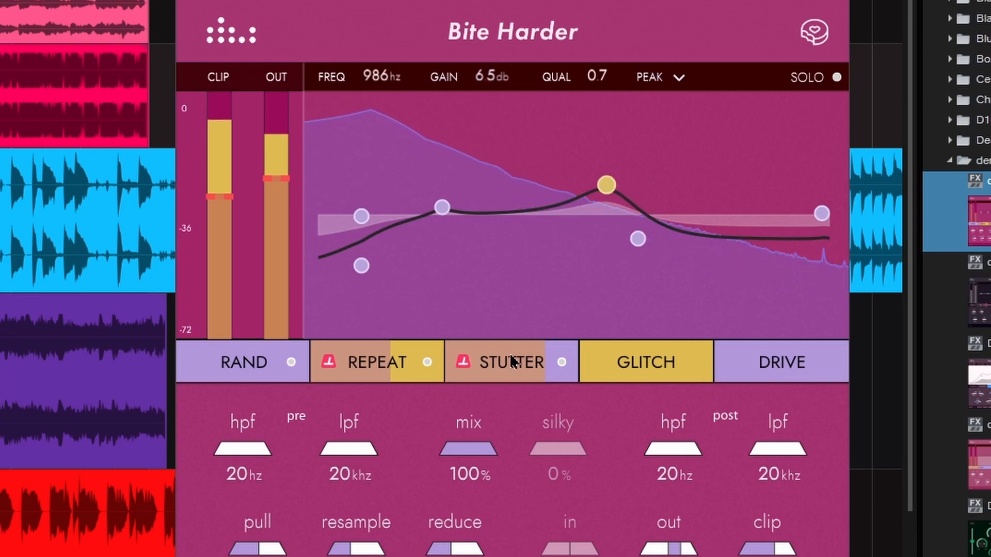
key("space")
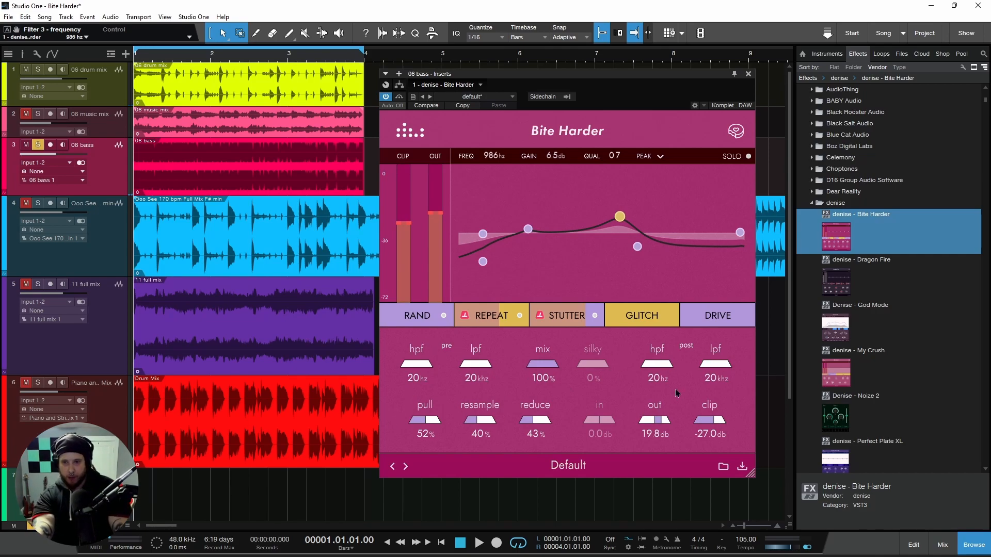
- Audition the pre high-pass filter at 288 Hz with the song playing, and return it to 20 Hz
key("space")
left_click_drag(419, 365, 433, 369)
key("space")
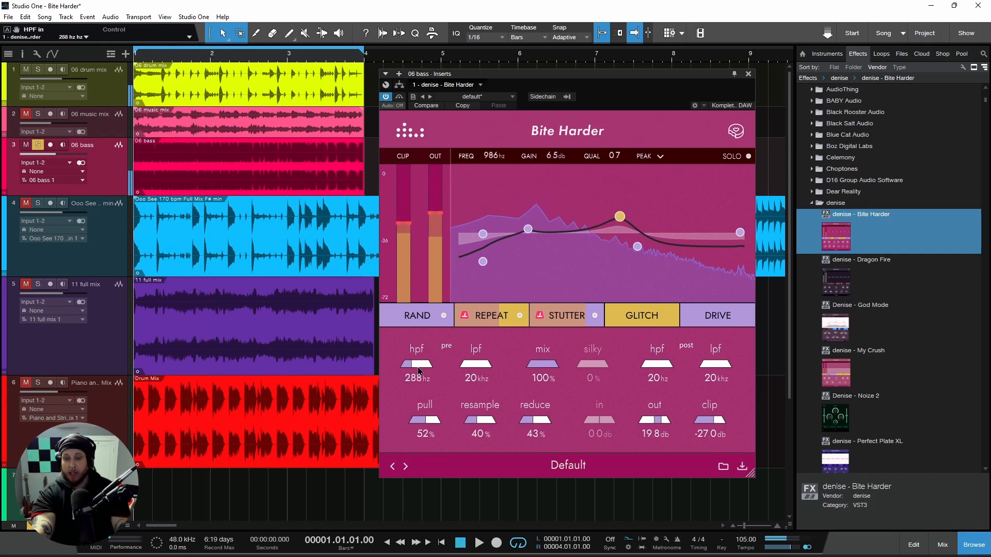
key("space")
left_click_drag(416, 368, 400, 368)
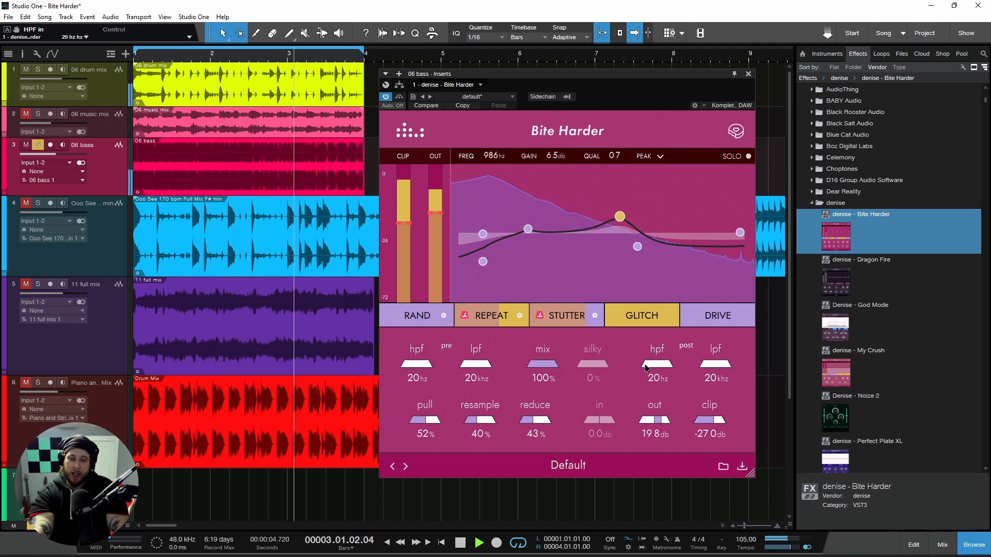
- Sweep the post high-pass and low-pass filters during playback, returning them to 20 Hz and 20 kHz
mouse_move(652, 368)
left_mouse_down()
mouse_move(650, 379)
mouse_move(650, 368)
mouse_move(639, 369)
left_mouse_up()
mouse_move(724, 367)
left_mouse_down()
mouse_move(704, 366)
mouse_move(743, 361)
left_mouse_up()
key("space")
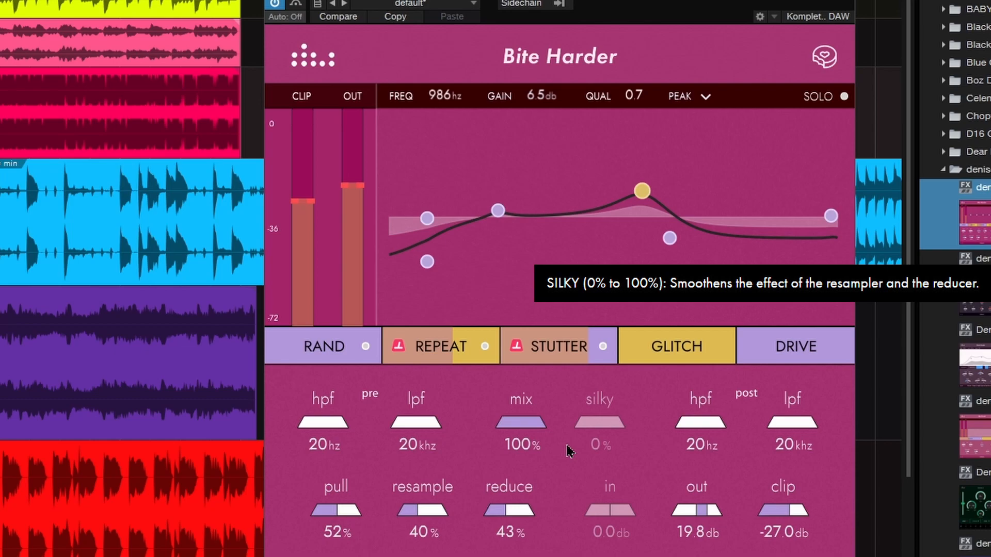
- With the song playing, raise Silky to 55%, Reduce to 58% and Resample to 48%
key("space")
left_click_drag(593, 424, 648, 427)
mouse_move(503, 512)
left_mouse_down()
mouse_move(505, 527)
mouse_move(515, 520)
left_mouse_up()
left_click_drag(409, 513, 420, 517)
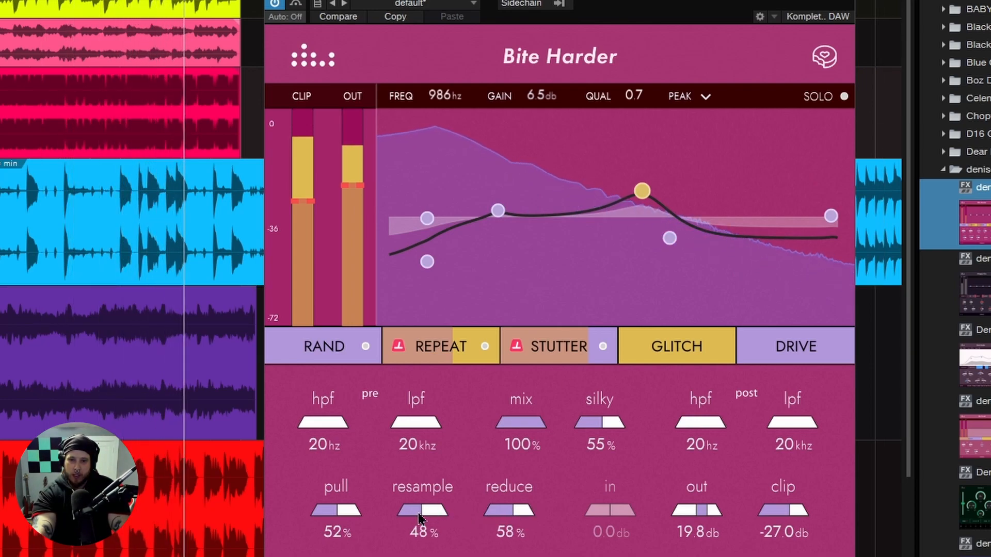
- Lower Reduce to 39% and Pull to 33%, briefly auditioning Glitch, Drive and the input gain
mouse_move(513, 522)
left_mouse_down()
mouse_move(532, 514)
mouse_move(508, 516)
left_mouse_up()
mouse_move(626, 347)
left_mouse_down()
mouse_move(718, 351)
mouse_move(619, 354)
left_mouse_up()
left_click_drag(741, 355, 785, 362)
left_click_drag(504, 523, 407, 524)
left_click_drag(325, 516, 325, 529)
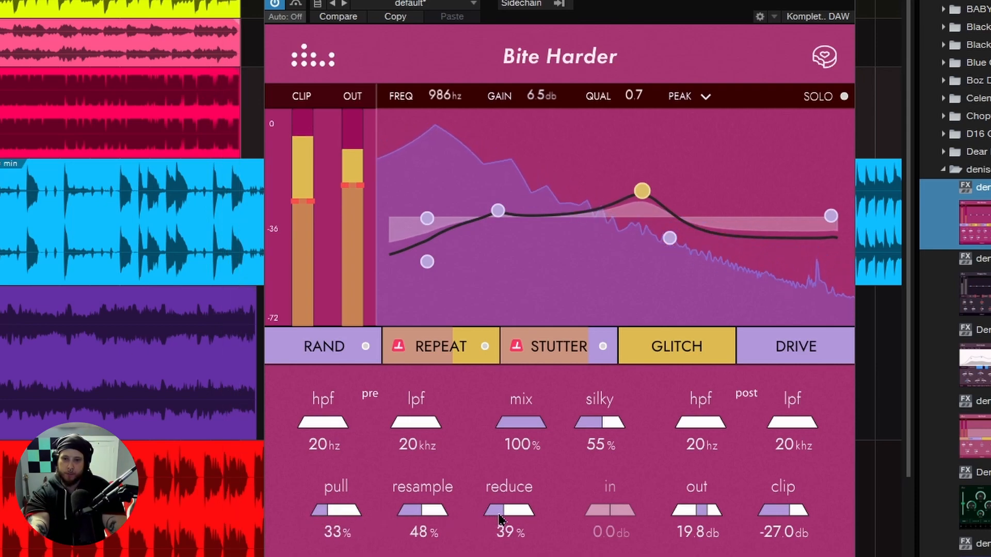
left_click_drag(597, 518, 733, 531)
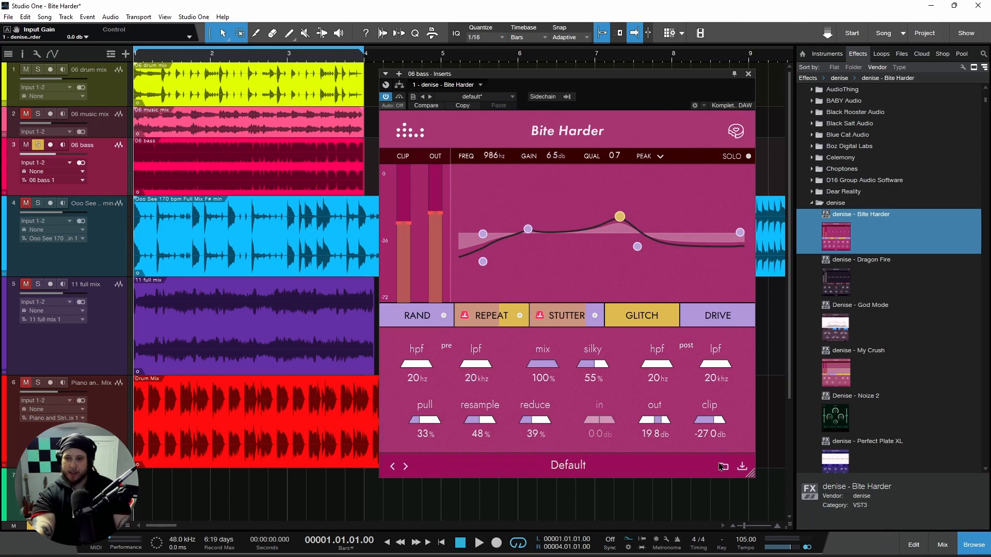
- Browse the Bite Harder preset files in the load dialog without loading any
left_click(724, 467)
scroll(593, 320, "down", 10)
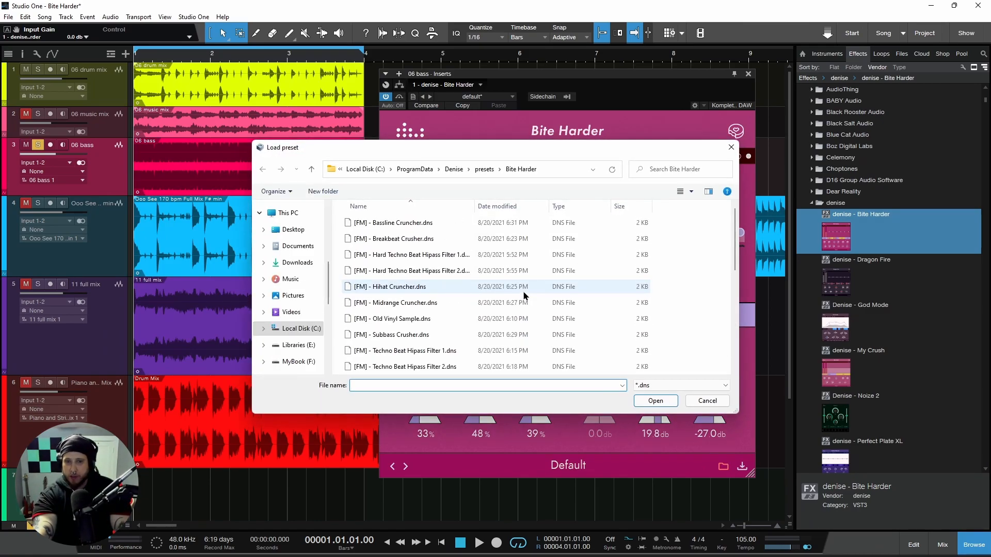
left_click(706, 401)
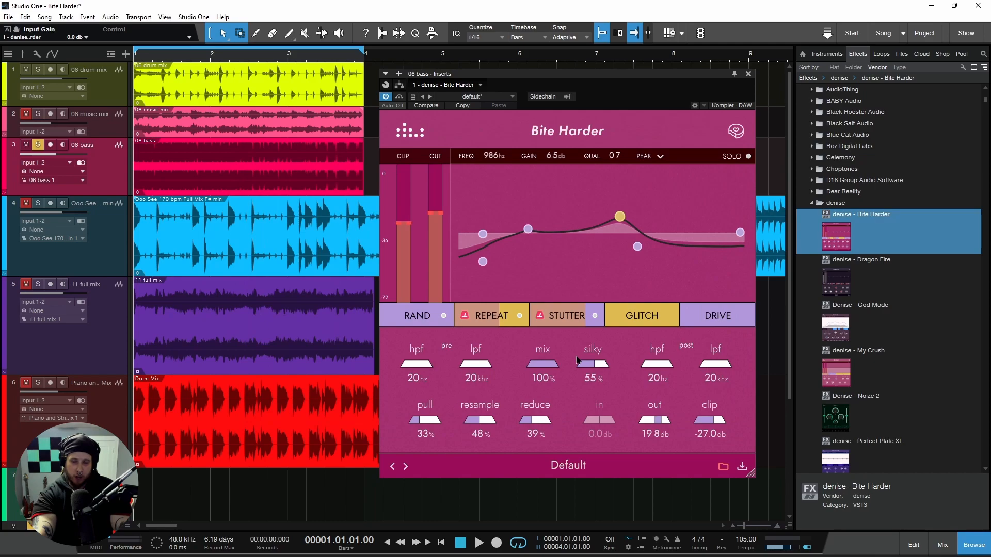
- Load the Add Noise to Bass preset and compare the bass with the plugin bypassed and active during playback
left_click(406, 466)
key("space")
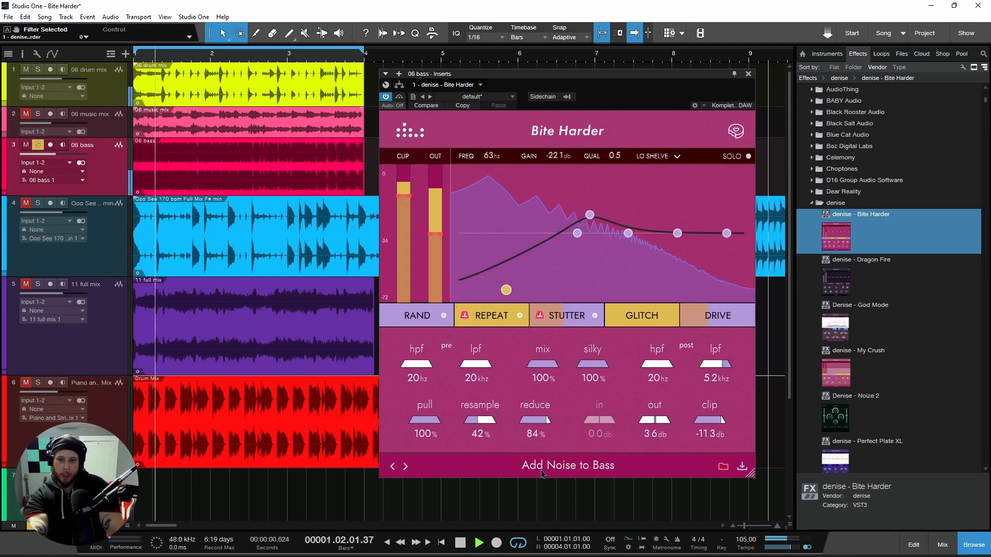
left_click(385, 97)
left_click(385, 97)
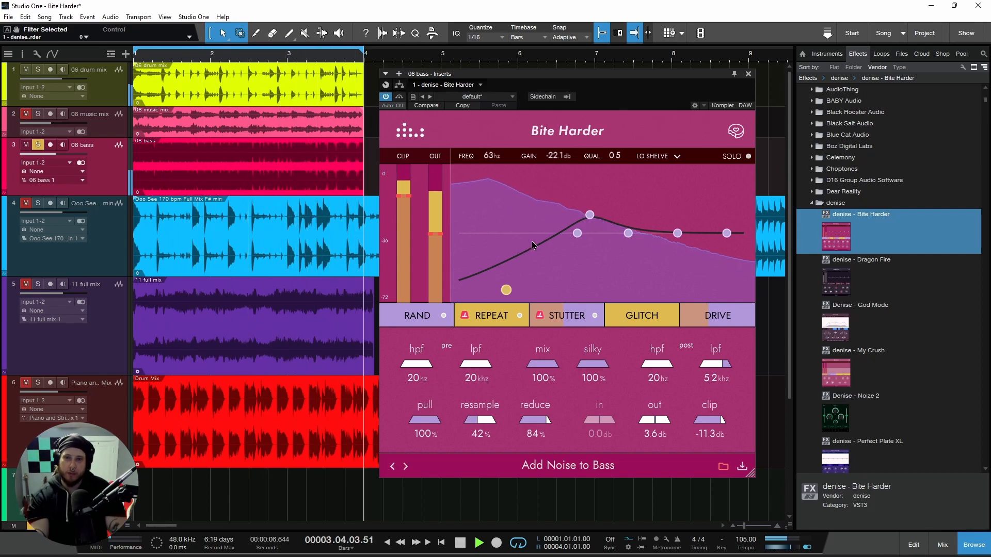
key("space")
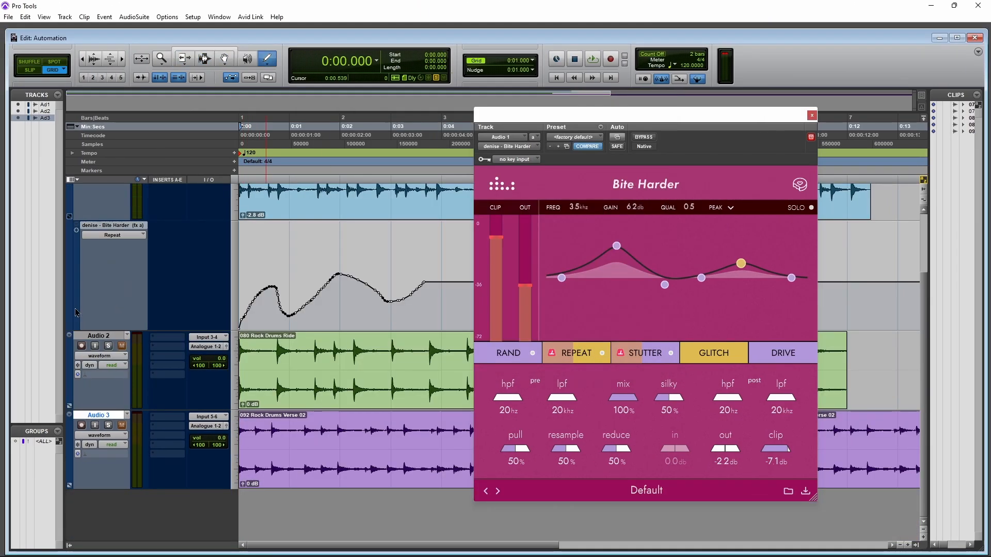
- Switch to Pro Tools, add Glitch and Stutter automation lanes below Repeat, and draw varying curves over about the first nine seconds
left_click(76, 231)
mouse_move(241, 352)
left_mouse_down()
mouse_move(294, 339)
mouse_move(470, 347)
left_mouse_up()
left_click_drag(640, 115, 884, 127)
left_click_drag(470, 347, 645, 337)
left_click(76, 339)
left_click_drag(240, 430, 681, 431)
- Add a Pull automation lane, draw its curve from the session start, and play the automation with the plugin window over the tracks
left_click(76, 362)
scroll(184, 513, "up", 1)
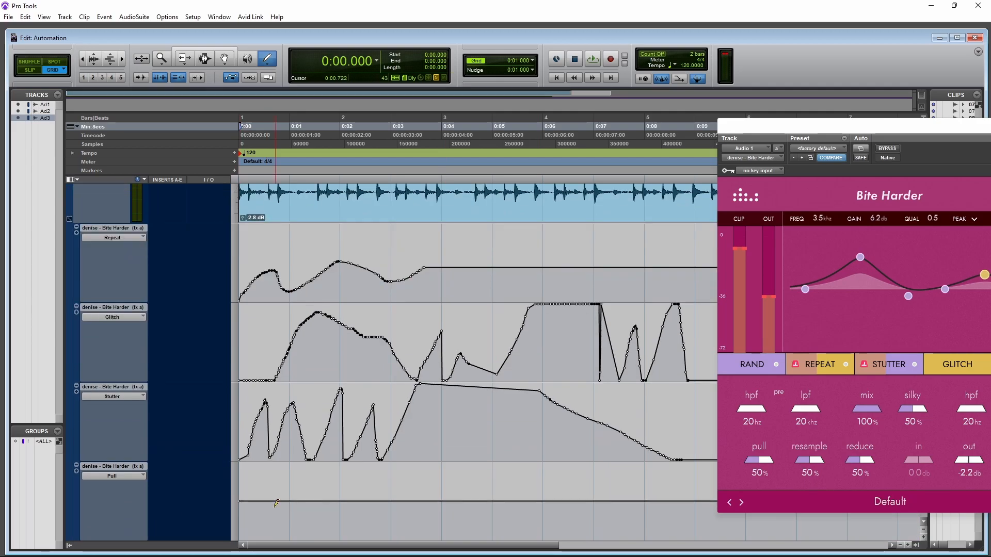
scroll(184, 513, "down", 3)
key("ctrl+[")
key("ctrl+[")
left_click_drag(239, 364, 506, 381)
scroll(358, 361, "up", 6)
left_click_drag(928, 122, 652, 111)
key("space")
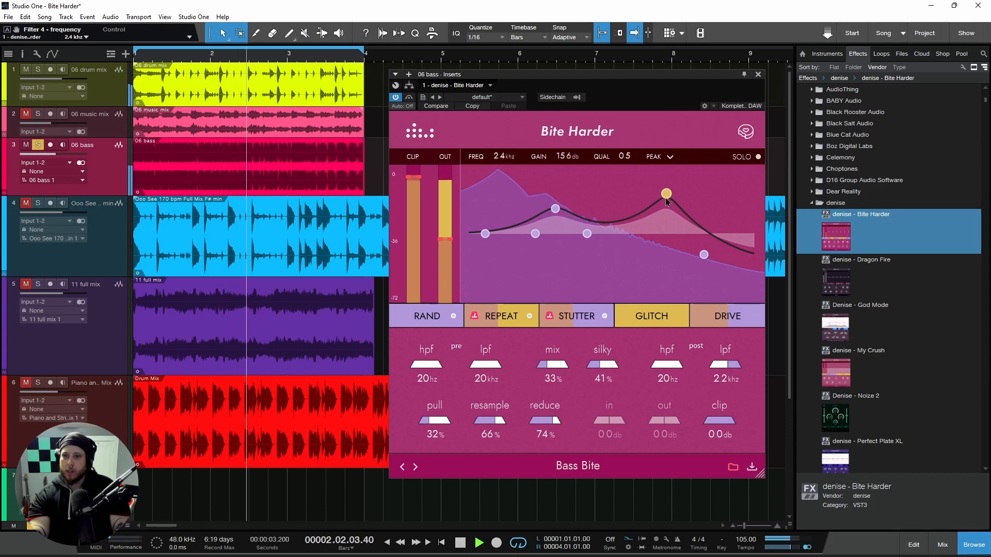
- Reshape the bass's filter curve with the drum and music mixes soloed alongside it, and set Pull to 46%
left_click_drag(665, 194, 666, 198)
left_click(39, 115)
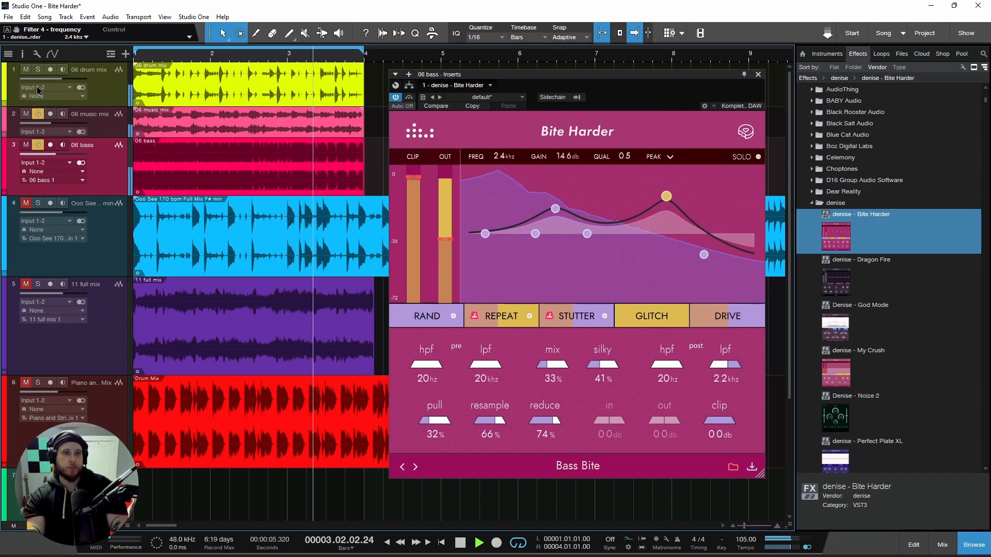
left_click_drag(555, 209, 542, 195)
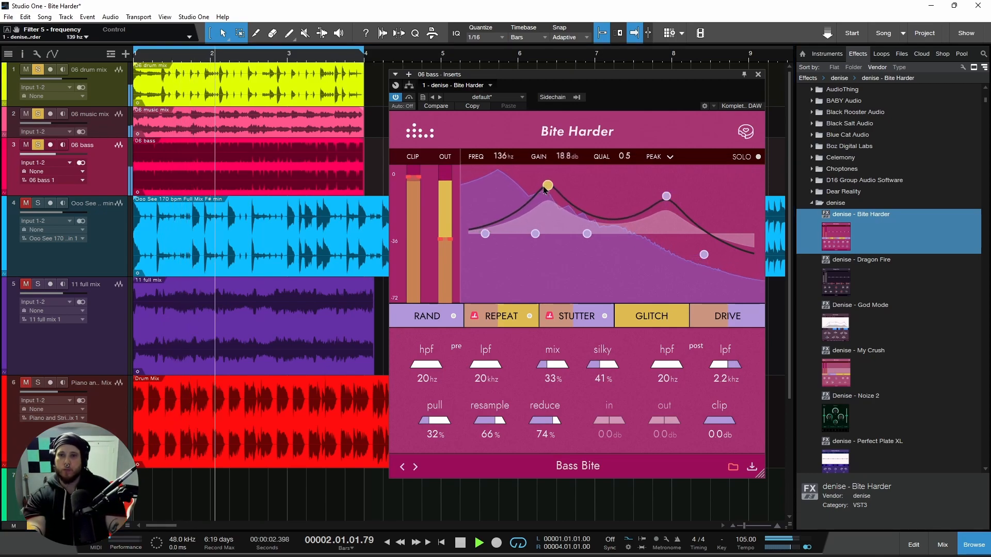
left_click_drag(666, 197, 658, 268)
left_click_drag(436, 422, 440, 422)
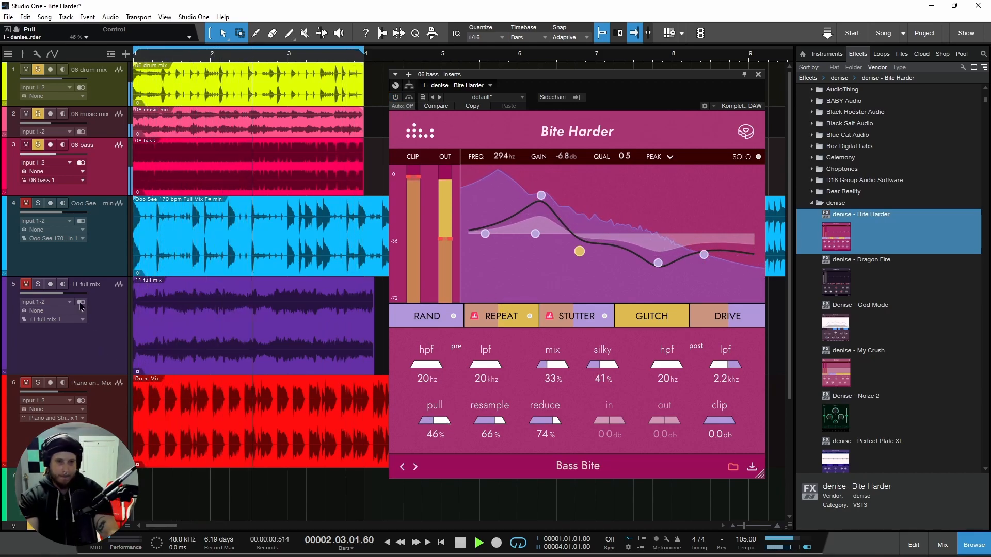
- Set the bass's mid filter to 374 Hz and -1.6 dB with the plugin active, comparing the bass alone and with drums and music
left_click(38, 114)
left_click(39, 69)
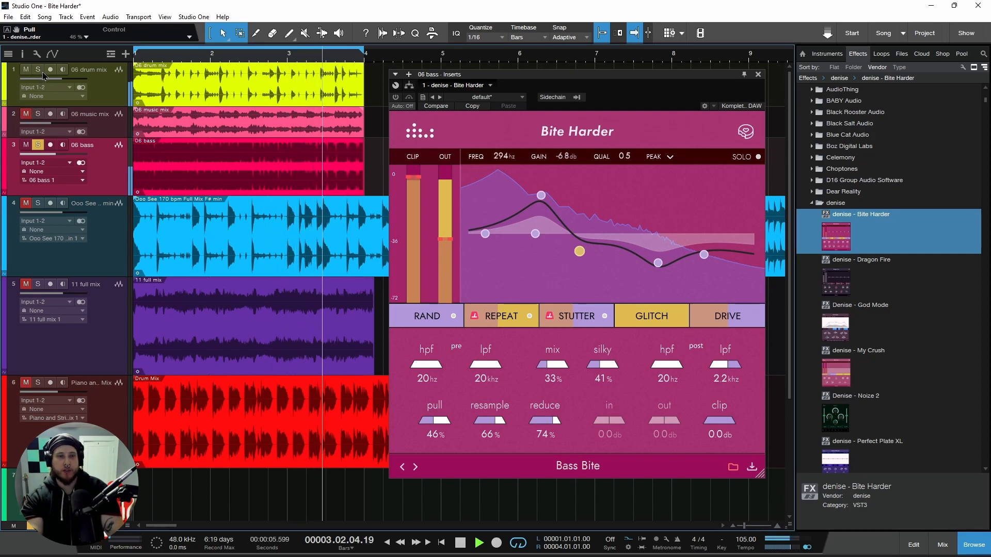
left_click(396, 97)
left_click_drag(579, 251, 590, 238)
left_click(38, 114)
left_click(38, 69)
- Set Reduce to 69% and Mix to 55% on the bass while trying out Drive and Glitch during playback
left_click_drag(548, 419, 547, 423)
left_click_drag(717, 320, 599, 341)
left_click_drag(650, 318, 619, 328)
left_click_drag(558, 367, 580, 368)
left_click_drag(633, 313, 522, 443)
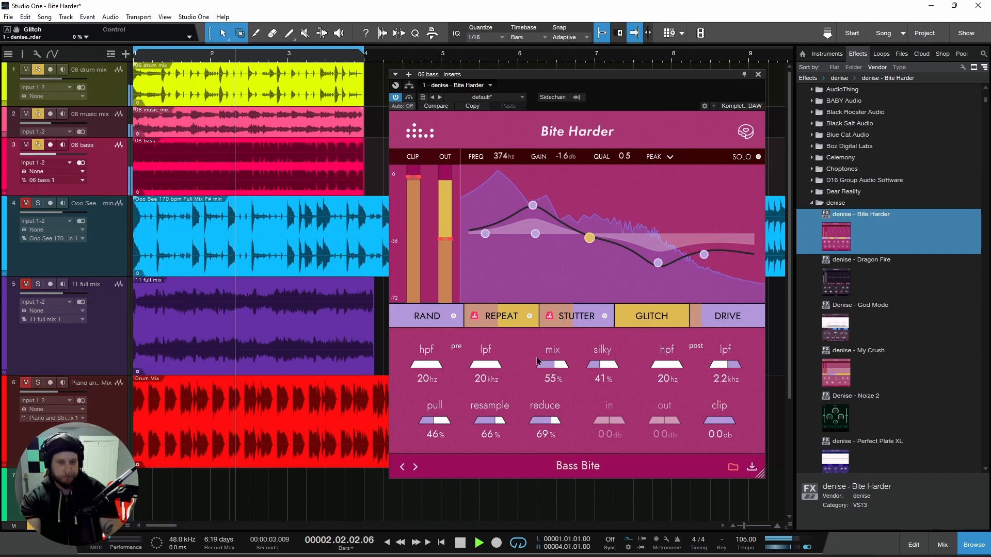
- Close the bass plugin, clear the solos, and loop and solo the Ooo See 170 bpm track with its Bite Harder window open
key("space")
left_click(758, 74)
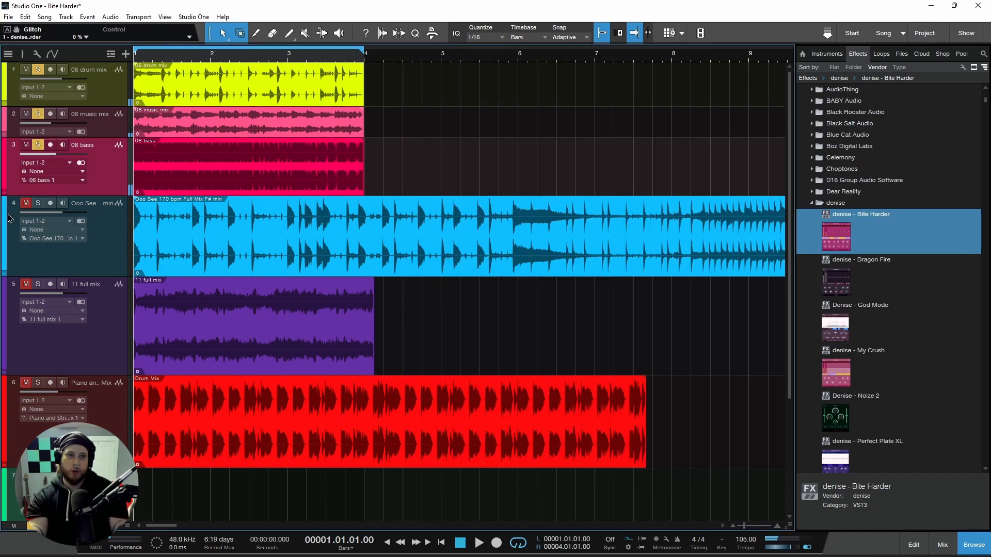
left_click(34, 146)
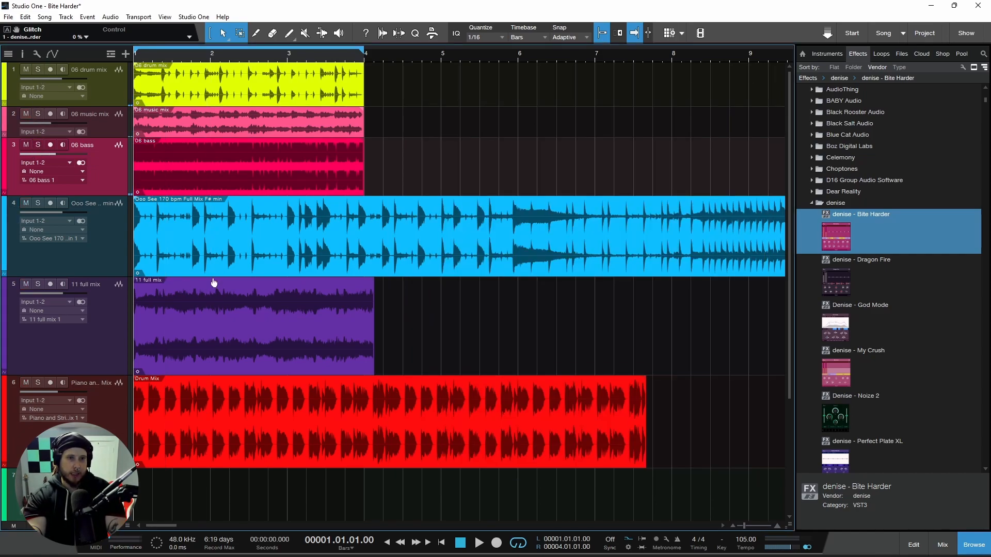
left_click(209, 263)
key("p")
left_click(65, 239)
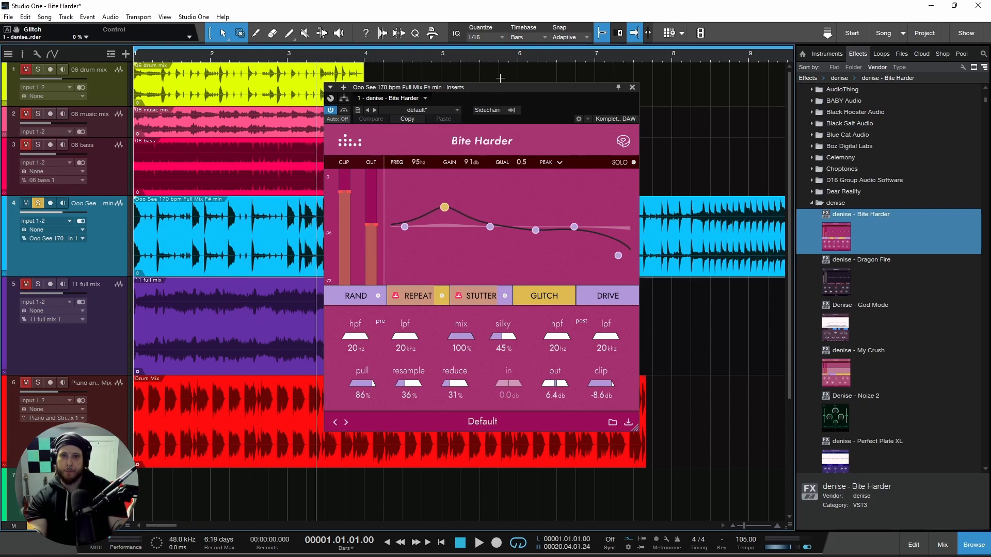
- Play the Ooo See full mix through Bite Harder and zoom the timeline out to show about 15 bars
key("space")
left_click_drag(338, 118, 390, 122)
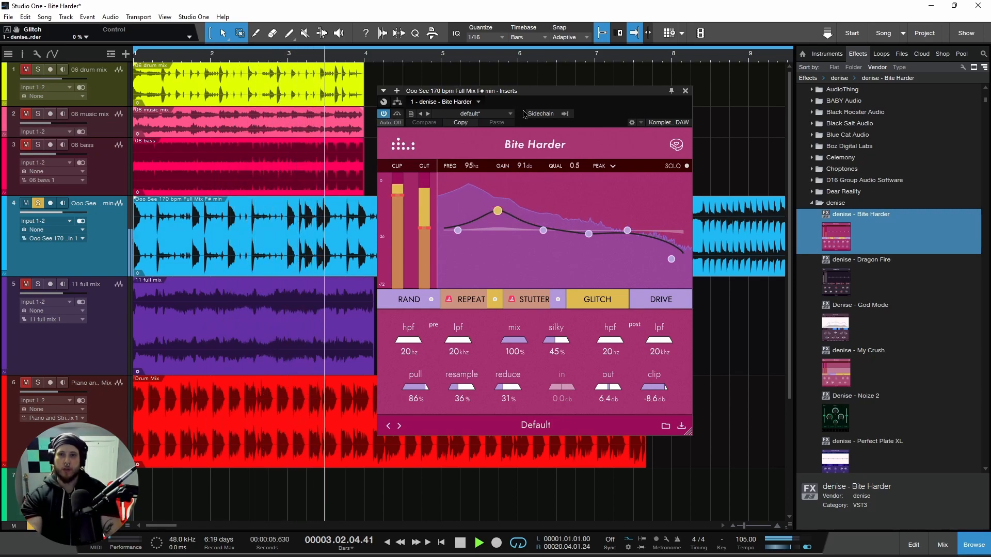
left_click_drag(385, 117, 370, 135)
key("space")
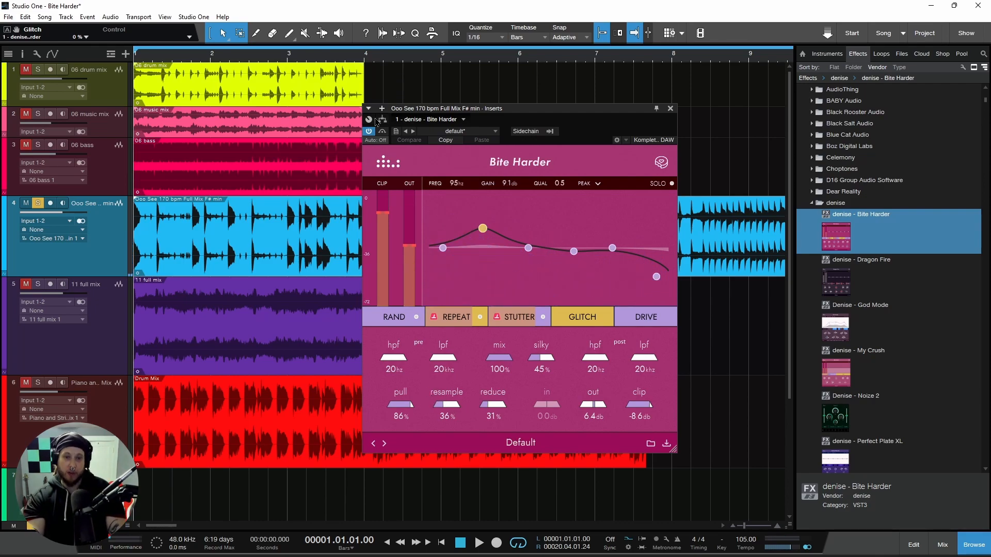
left_click_drag(362, 59, 356, 56)
left_click_drag(499, 114, 369, 112)
key("space")
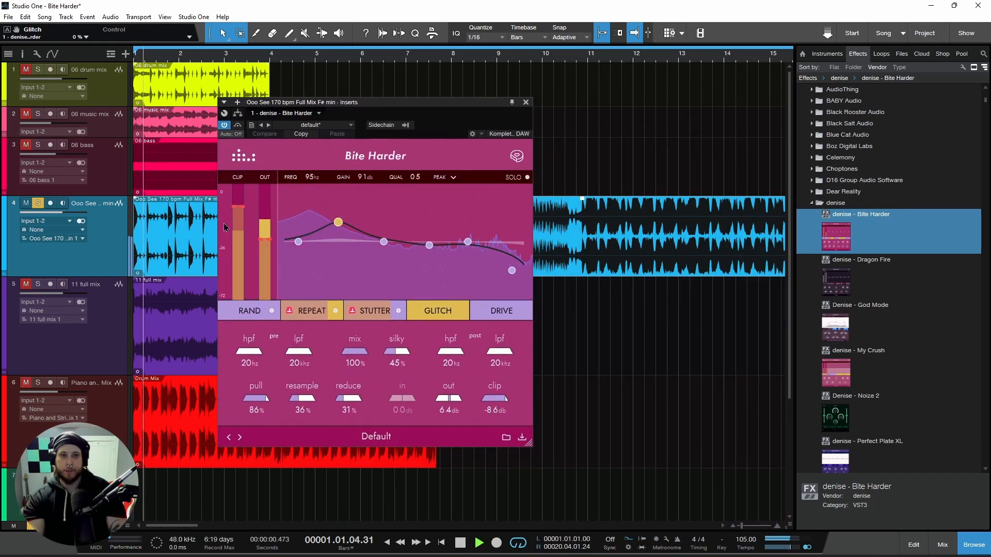
- Lower the boosted low-frequency filter on the Ooo See mix and try out Repeat, Glitch and Drive during playback
left_click_drag(342, 226, 339, 234)
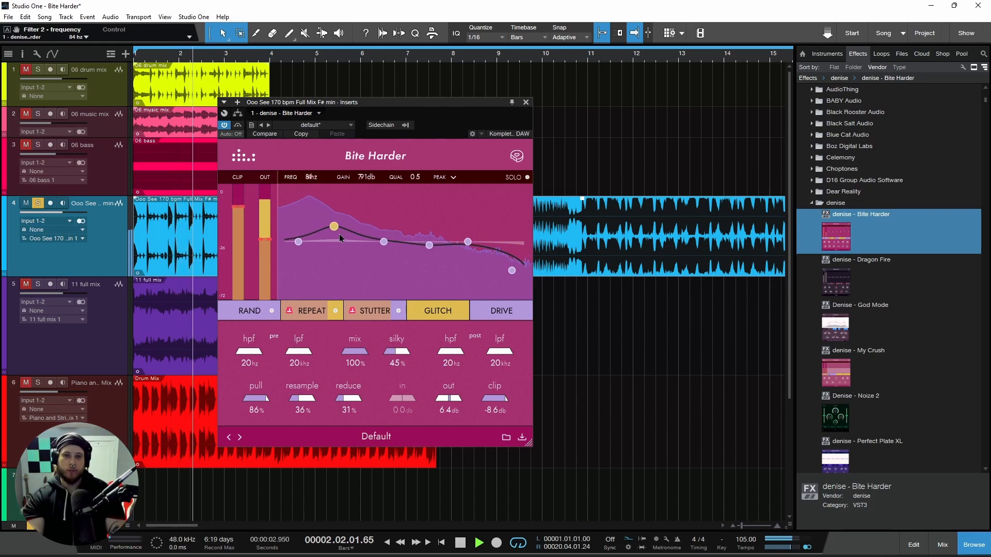
left_click(336, 311)
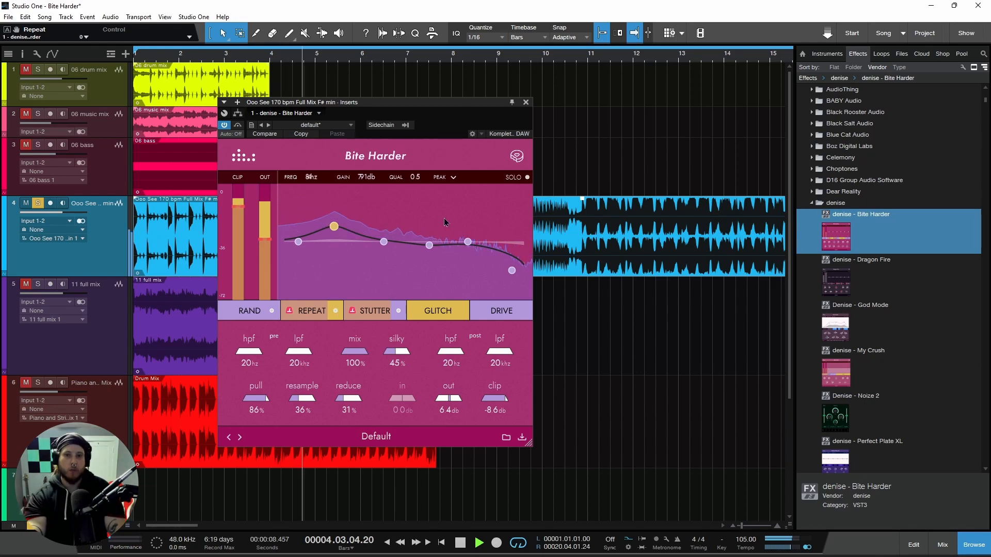
left_click_drag(434, 313, 284, 281)
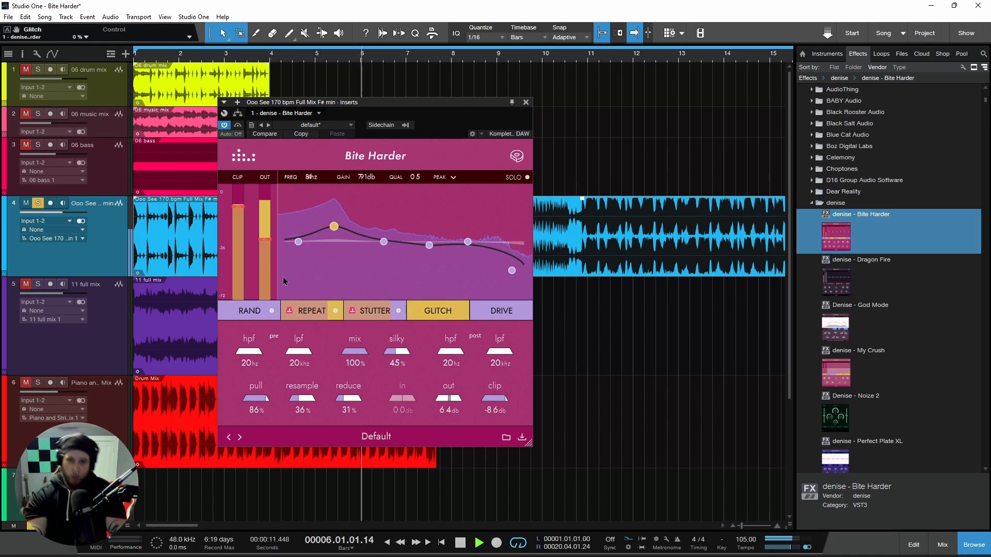
left_click(337, 311)
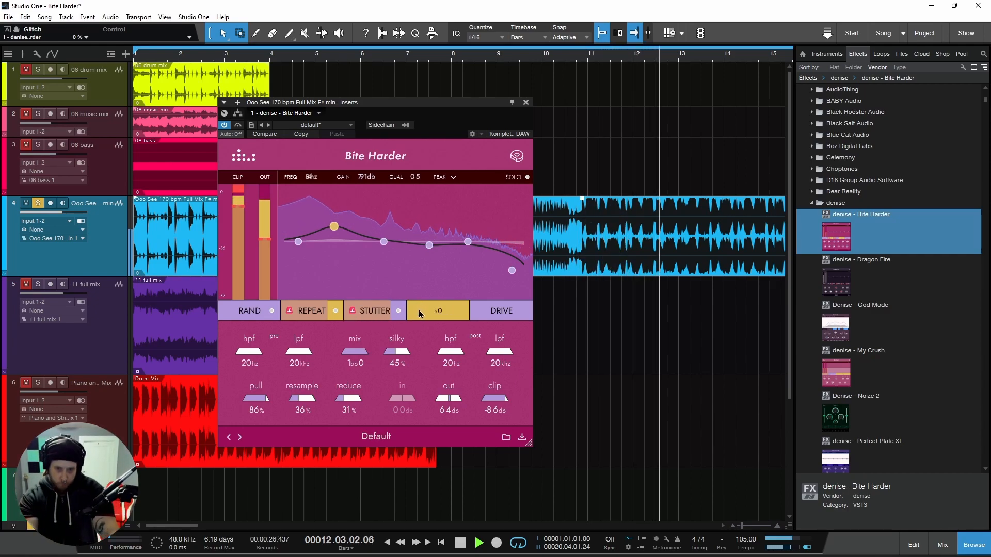
left_click_drag(425, 314, 515, 315)
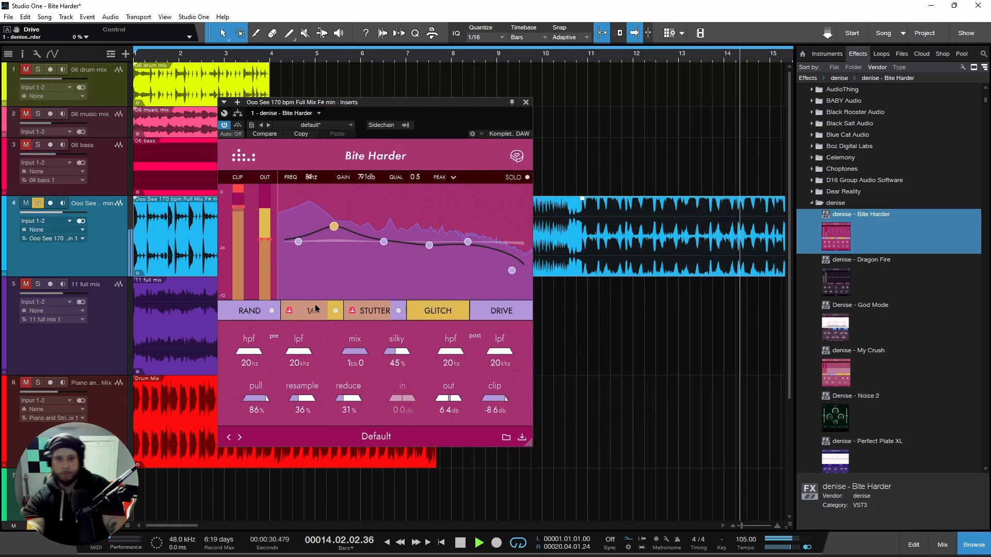
left_click(335, 311)
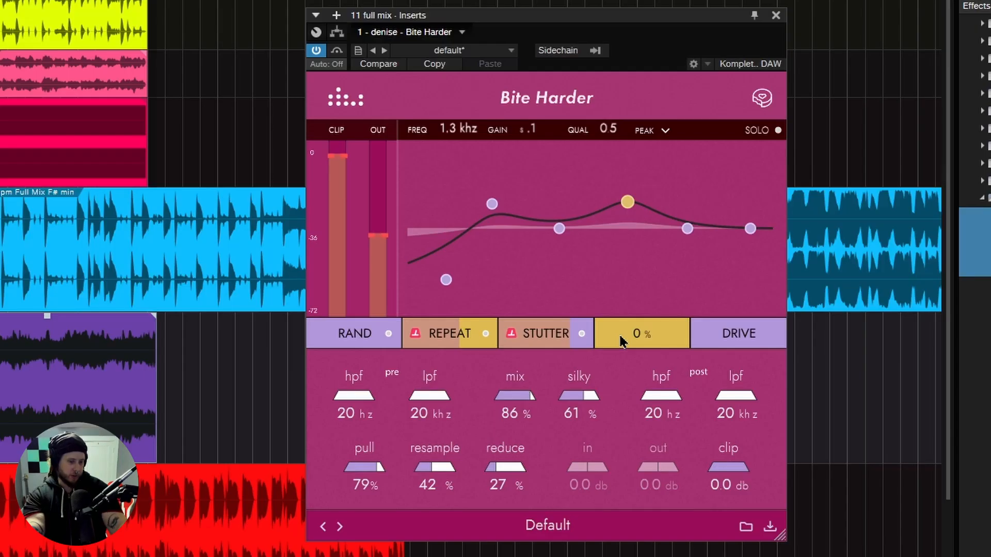
- Play the 11 full mix track and compare it with Bite Harder bypassed and active
left_click(29, 426)
left_click_drag(543, 23, 550, 23)
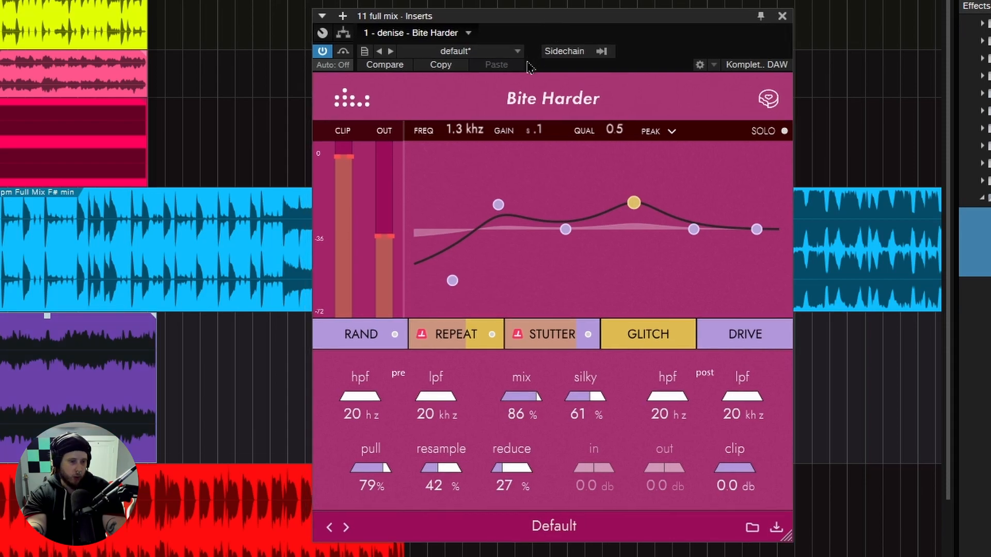
key("space")
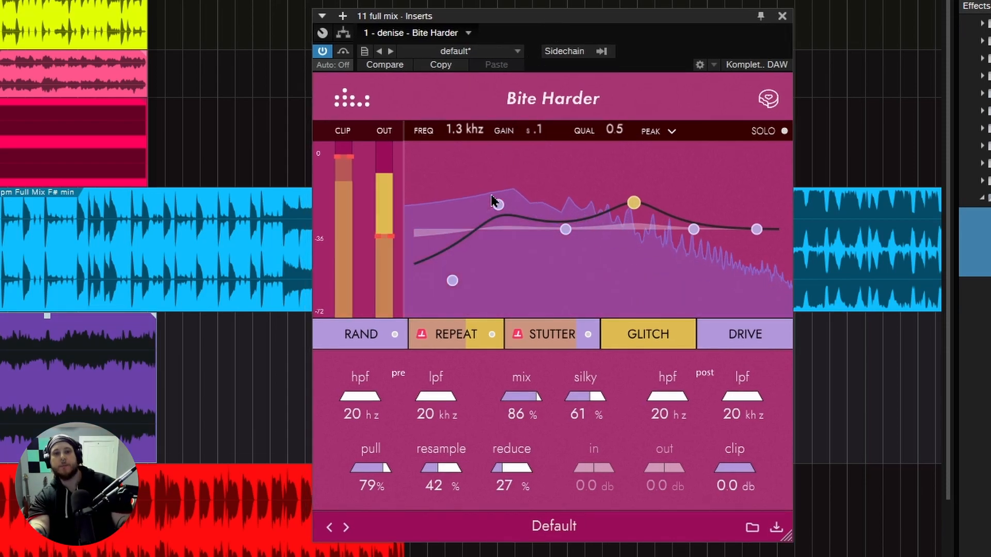
left_click(322, 51)
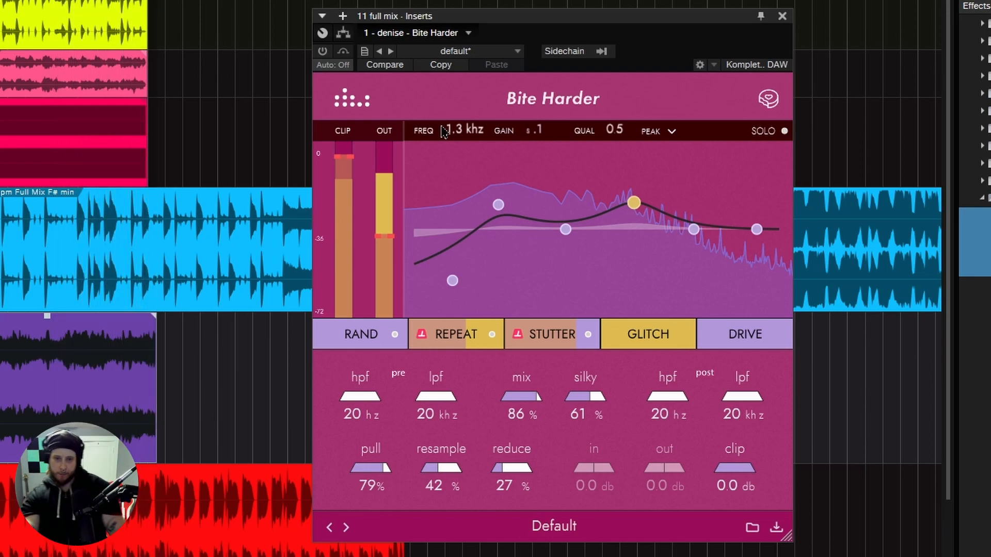
left_click(322, 52)
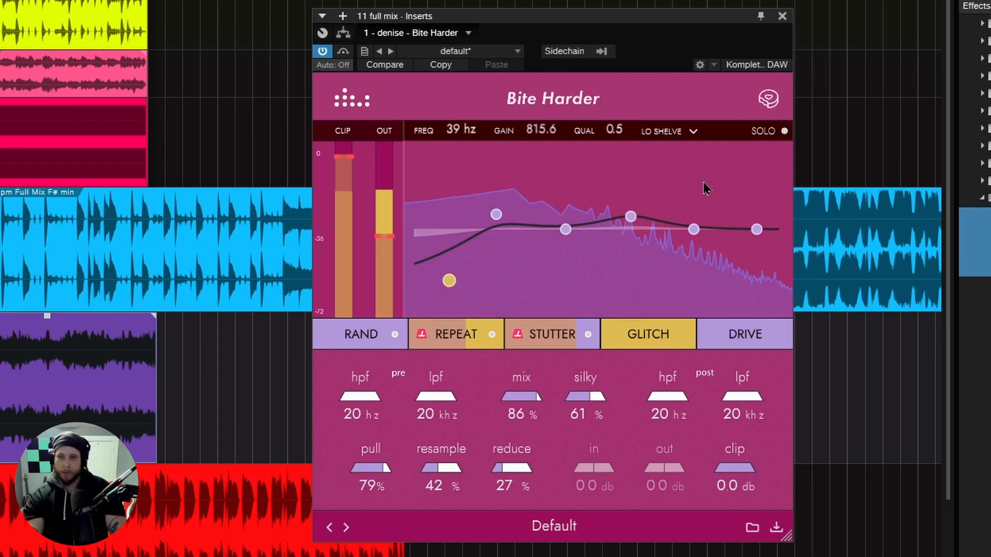
- Adjust the 11 full mix filter nodes in solo mode, cutting the third band and leaving the 1.3 kHz peak at 3.9 dB
left_click(785, 131)
mouse_move(450, 280)
left_mouse_down()
mouse_move(453, 201)
mouse_move(456, 293)
left_mouse_up()
mouse_move(497, 216)
left_mouse_down()
mouse_move(502, 191)
mouse_move(502, 260)
mouse_move(496, 208)
left_mouse_up()
left_click_drag(566, 229, 566, 179)
mouse_move(623, 221)
left_mouse_down()
mouse_move(628, 190)
mouse_move(630, 216)
left_mouse_up()
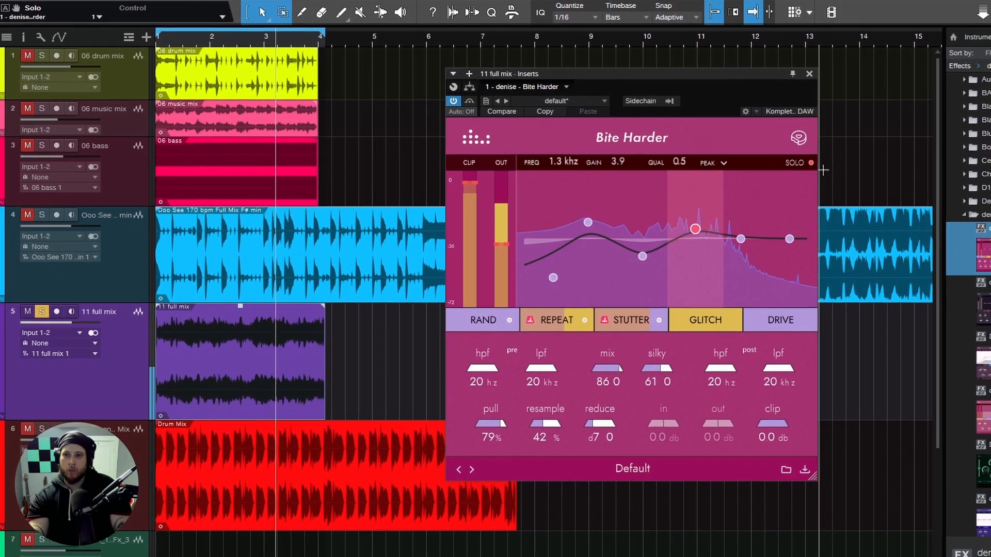
left_click(811, 162)
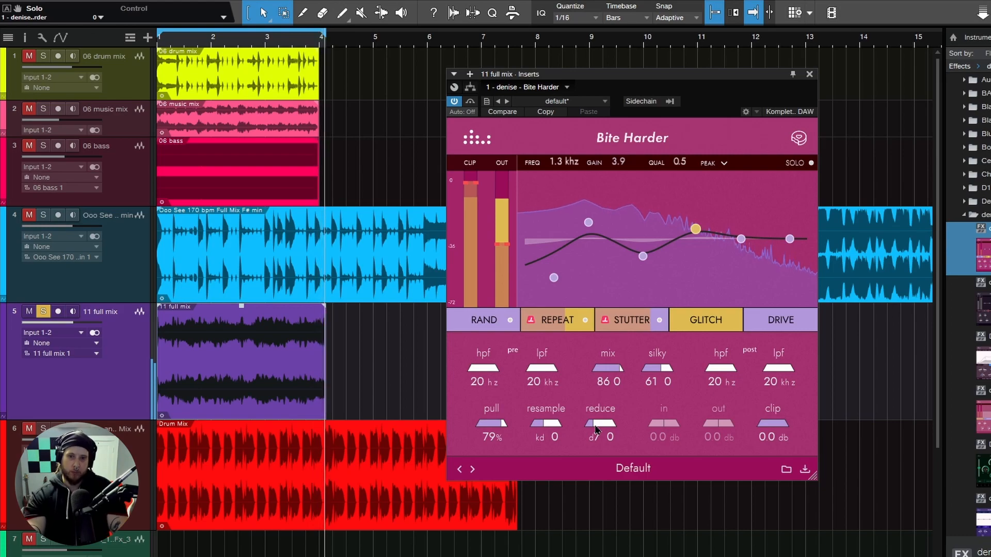
- Enlarge the plugin window and set Resample to 40% and Reduce to 25% on the 11 full mix
left_click_drag(811, 479, 831, 498)
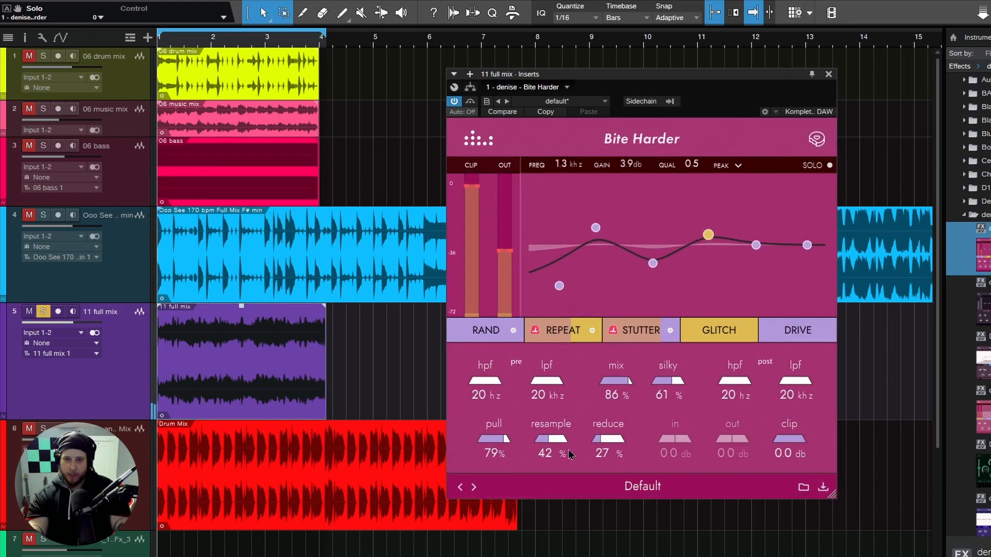
key("space")
mouse_move(554, 445)
left_mouse_down()
mouse_move(599, 441)
mouse_move(547, 442)
left_mouse_up()
- Audition Repeat, Glitch and the plugin bypass on the 11 full mix and close its plugin window
left_click(592, 331)
mouse_move(700, 339)
left_mouse_down()
mouse_move(763, 332)
mouse_move(687, 330)
left_mouse_up()
left_click_drag(611, 83, 621, 77)
left_click(605, 223)
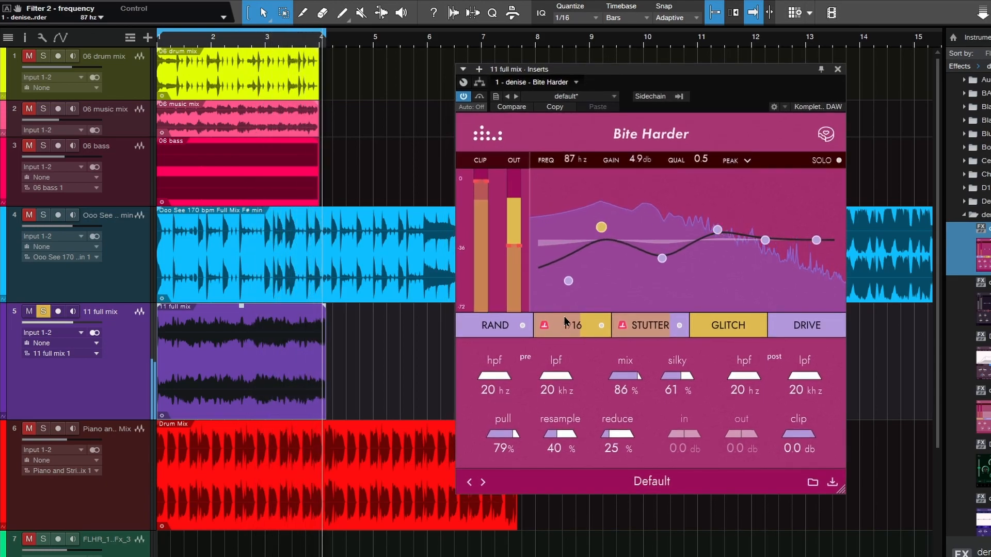
left_click(464, 97)
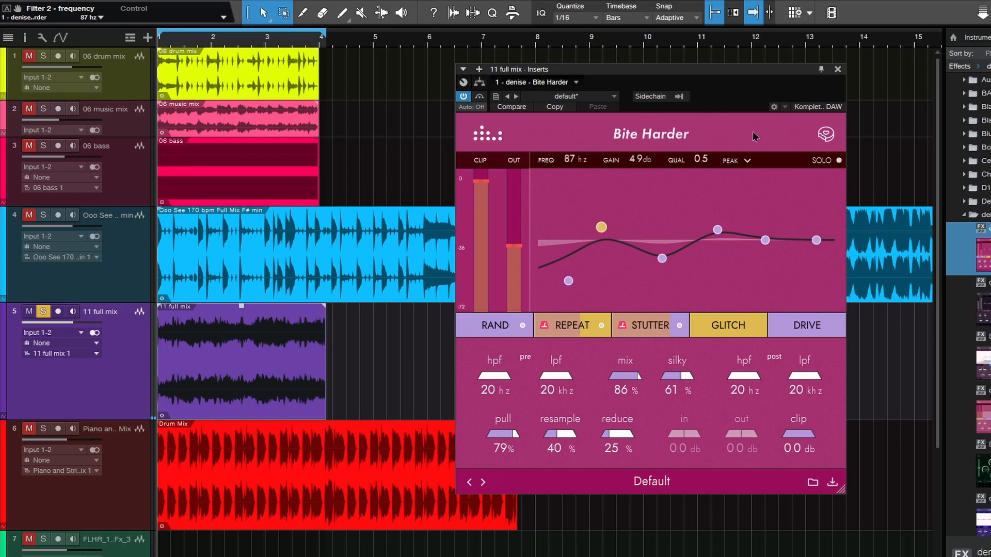
left_click(838, 70)
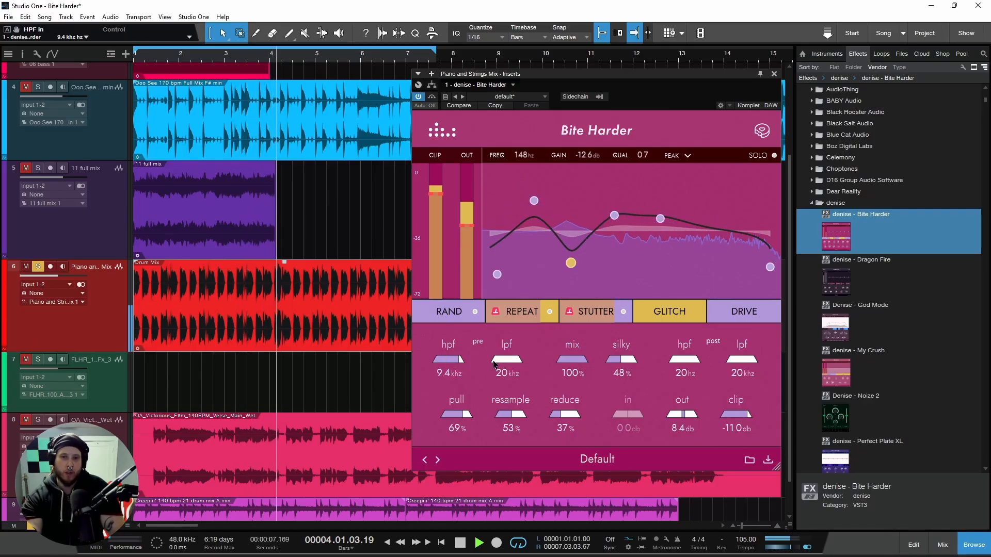
- Set the pre HPF to 20 Hz, Resample to 57% and Reduce to 25% on the Piano and Strings Mix, and try Drive and Glitch
left_click_drag(457, 362, 434, 366)
mouse_move(511, 415)
left_mouse_down()
mouse_move(494, 421)
mouse_move(521, 419)
left_mouse_up()
left_click_drag(569, 420, 577, 440)
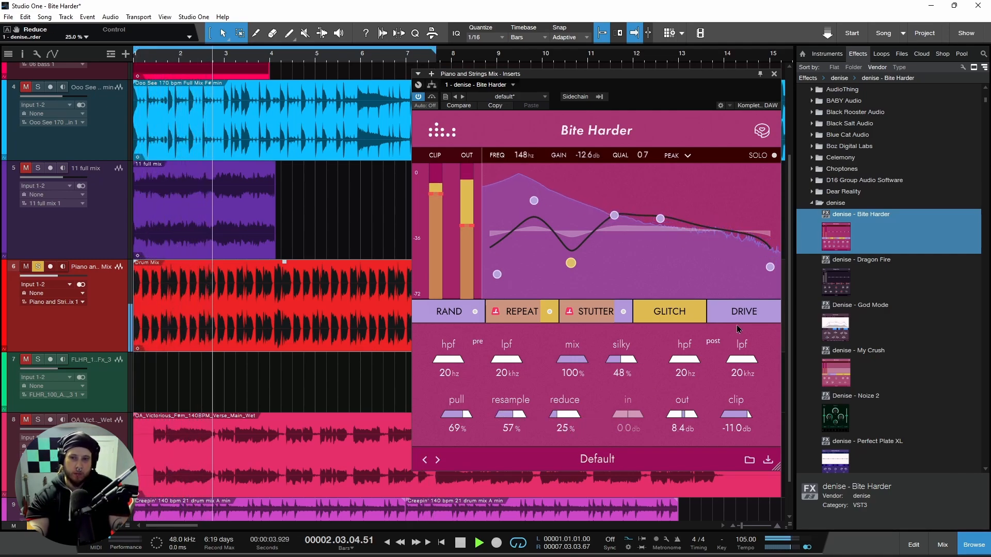
mouse_move(721, 319)
left_mouse_down()
mouse_move(741, 317)
mouse_move(729, 320)
left_mouse_up()
left_click_drag(669, 319, 565, 313)
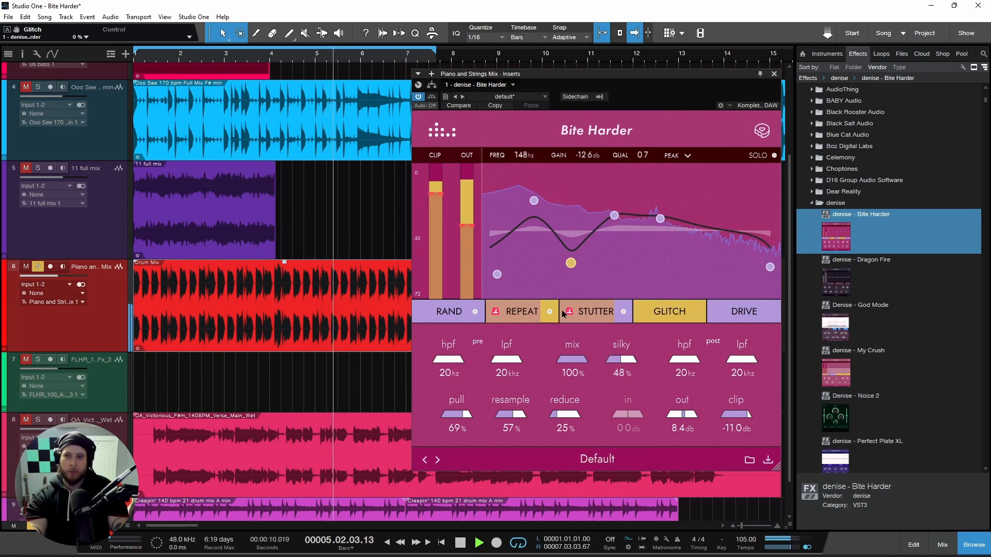
key("space")
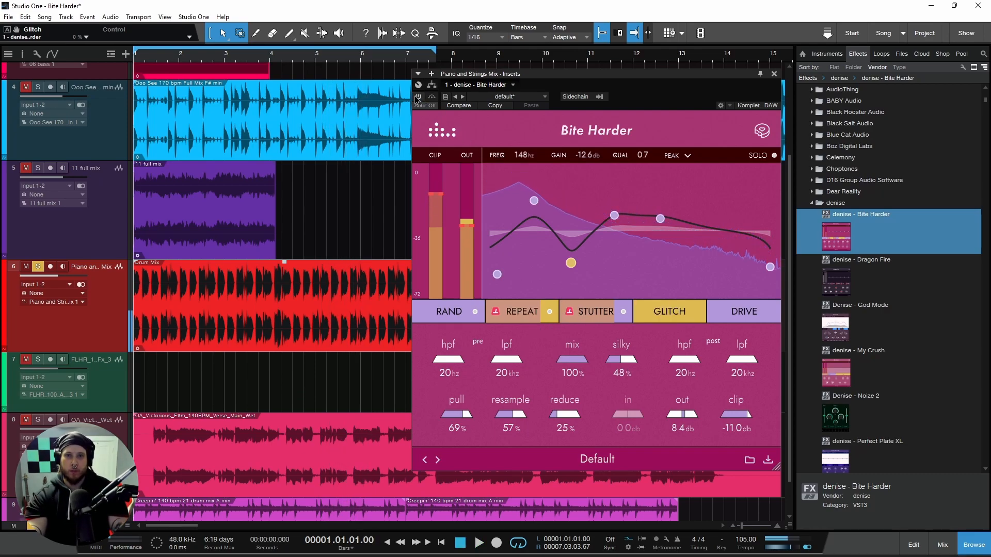
- Close the Piano and Strings plugin, unsolo that track, and loop and solo the OA_Victorious vocal with its Bite Harder window open
left_click(774, 74)
left_click(38, 266)
scroll(38, 266, "down", 1)
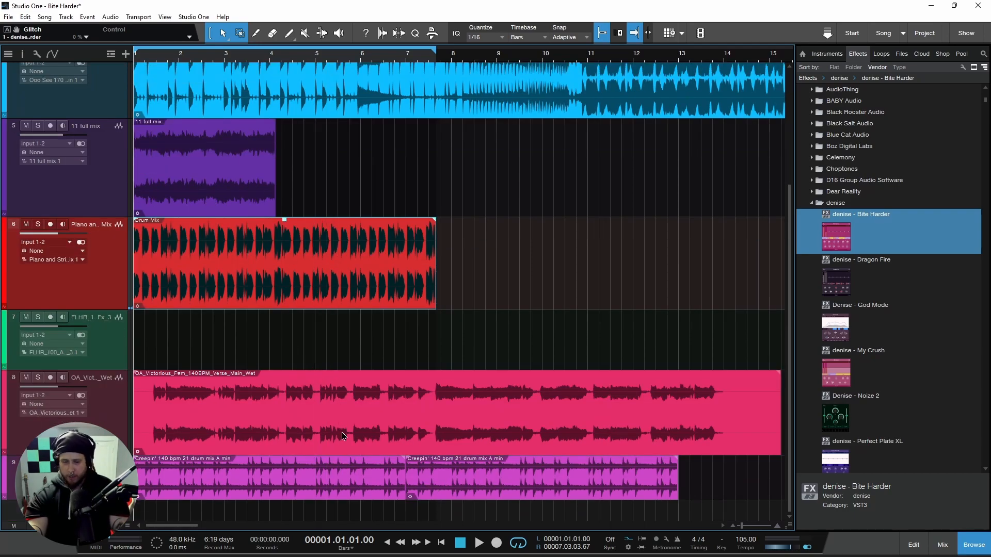
left_click(175, 439)
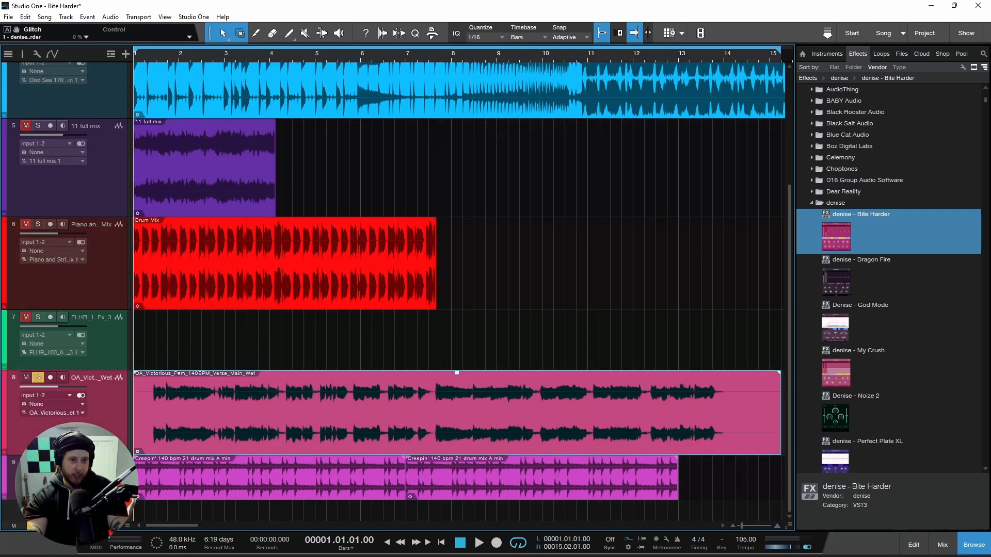
double_click(14, 381)
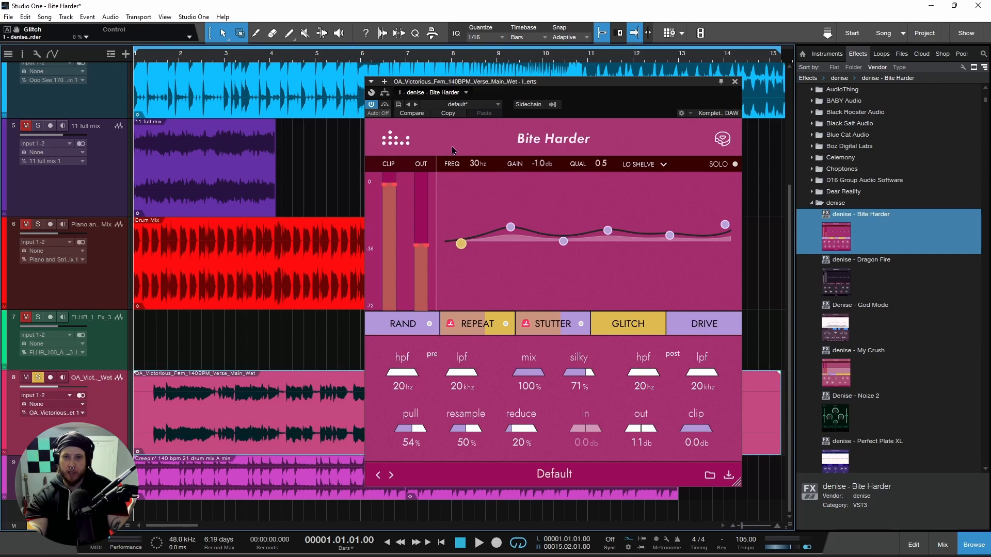
- Bypass Bite Harder on the OA_Victorious vocal and play the opening bars dry
left_click(371, 104)
key("space")
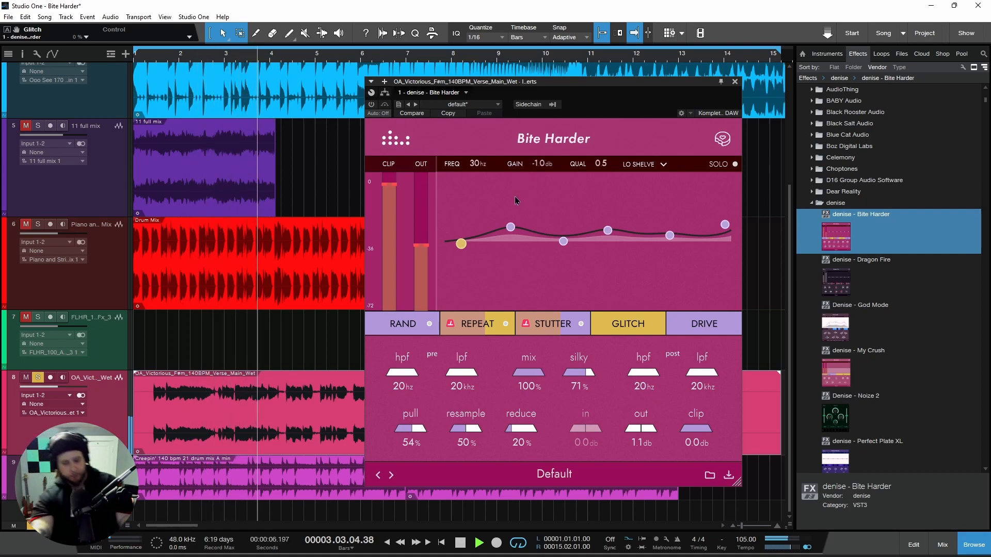
key("space")
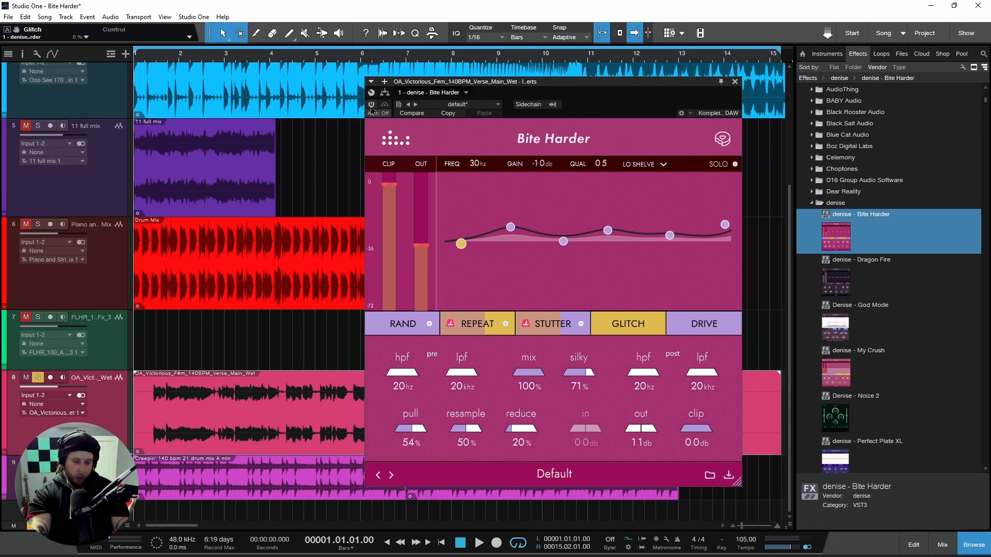
- Enable Bite Harder on the OA_Victorious vocal, play the processed sound and set Reduce to 19%
left_click_drag(600, 88, 592, 89)
key("space")
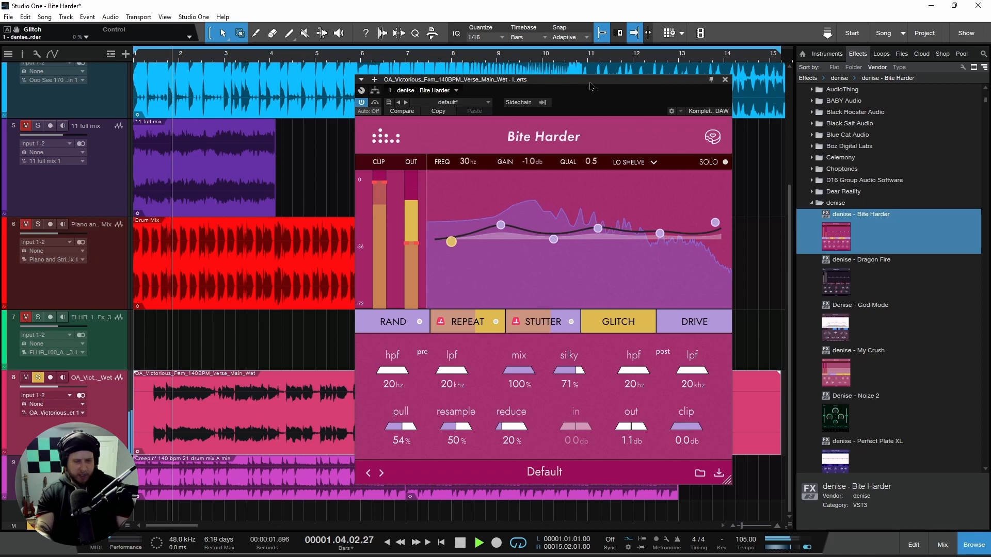
key("space")
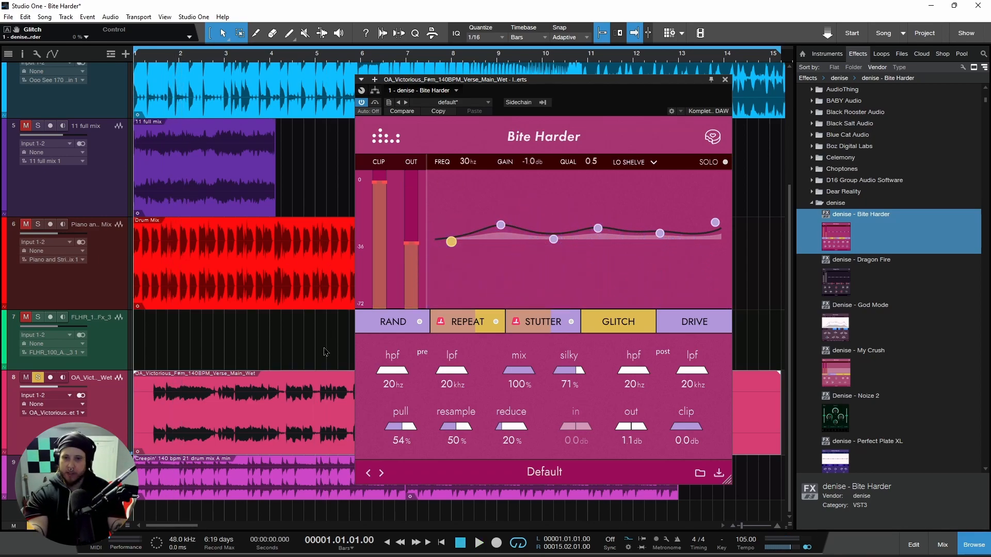
key("space")
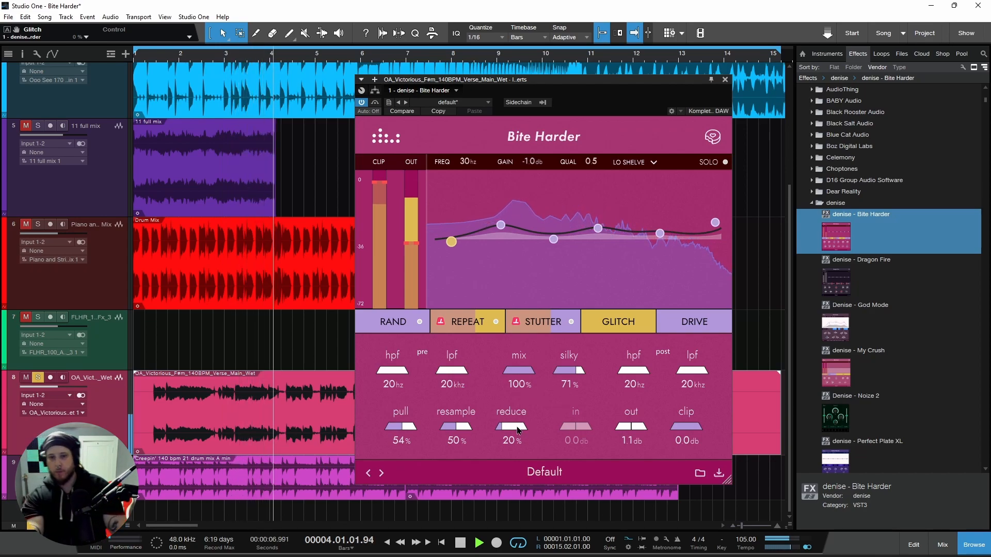
left_click(502, 426)
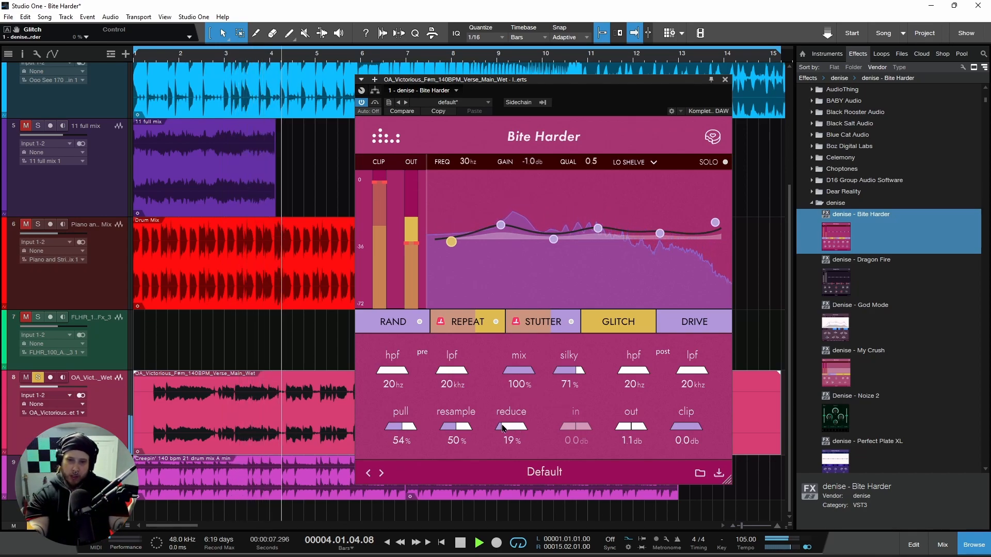
- Audition Repeat, Stutter and a Drive of 63% on the playing vocal, and reposition the plugin window
left_click(497, 324)
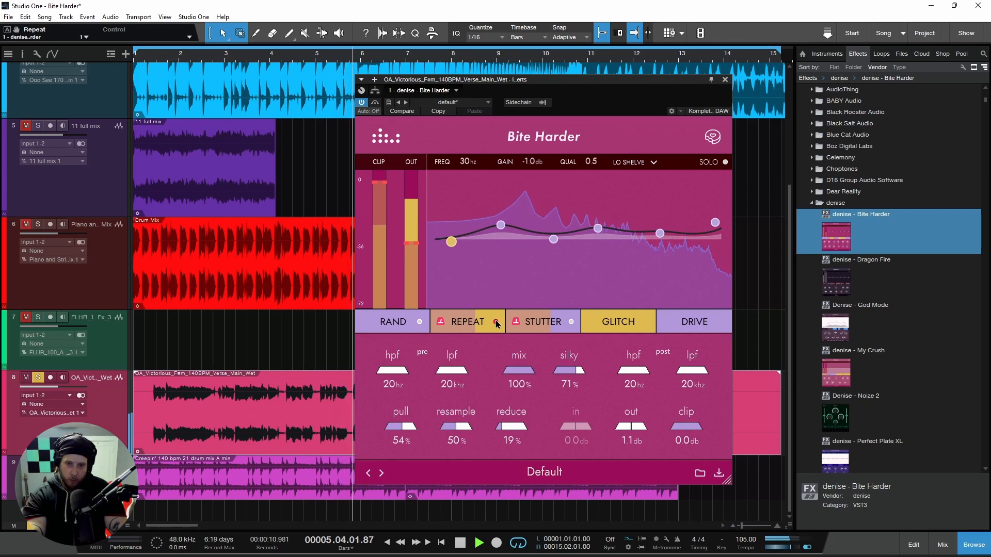
mouse_move(590, 318)
left_mouse_down()
mouse_move(648, 316)
mouse_move(574, 322)
left_mouse_up()
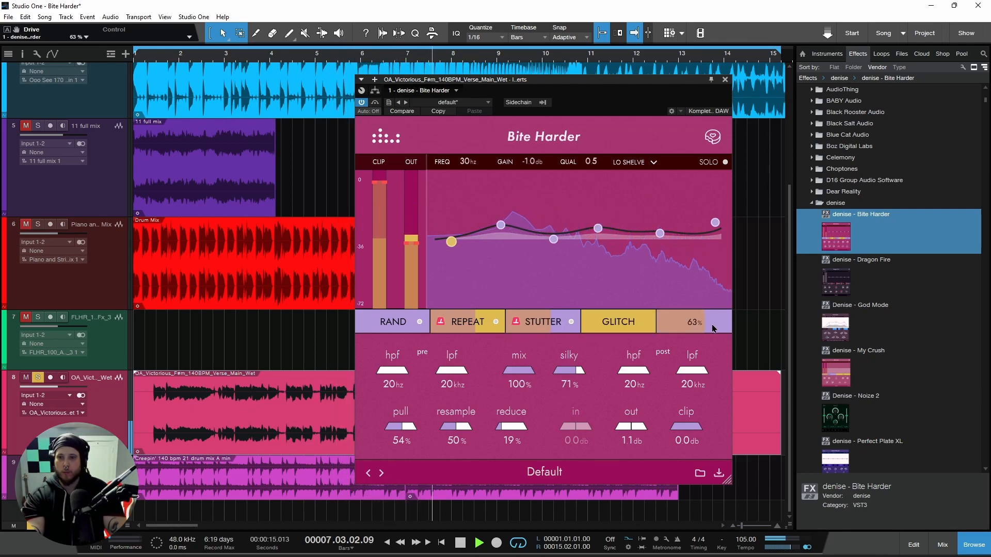
left_click_drag(558, 90, 578, 91)
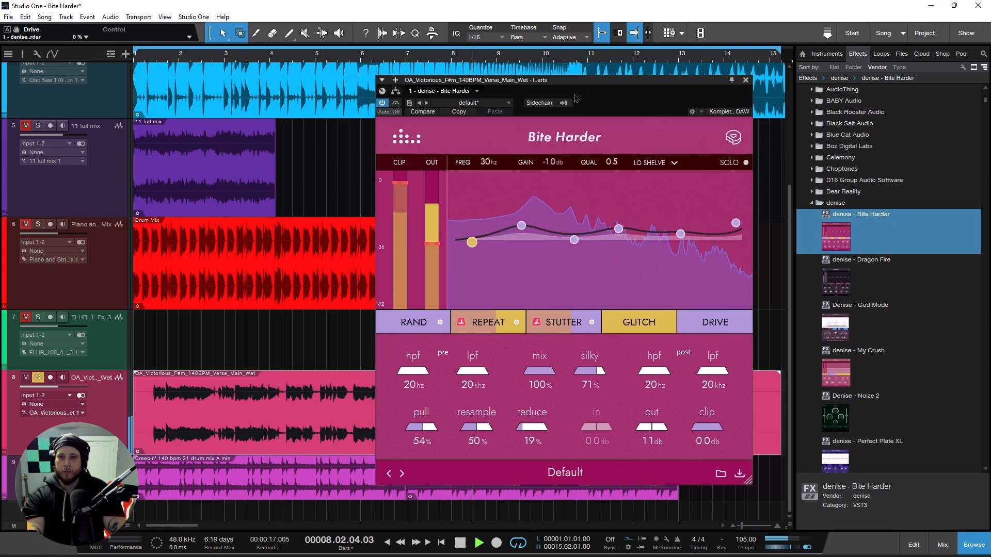
- Set the soloed fourth graph band to 1.1 kHz and 7.1 dB, raise the second band, and set Pull to 42%, Resample to 47% and Reduce to 15%
left_click(745, 163)
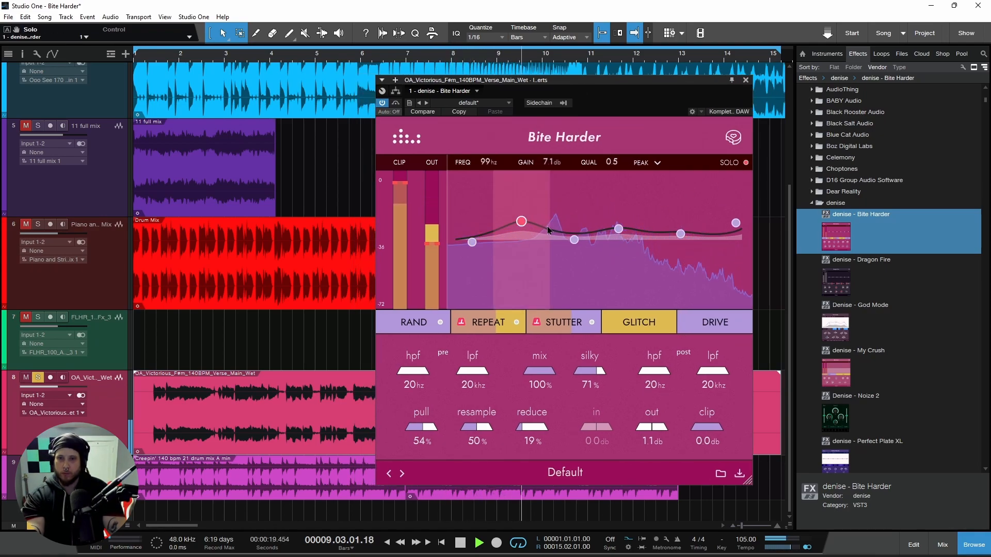
left_click(619, 229)
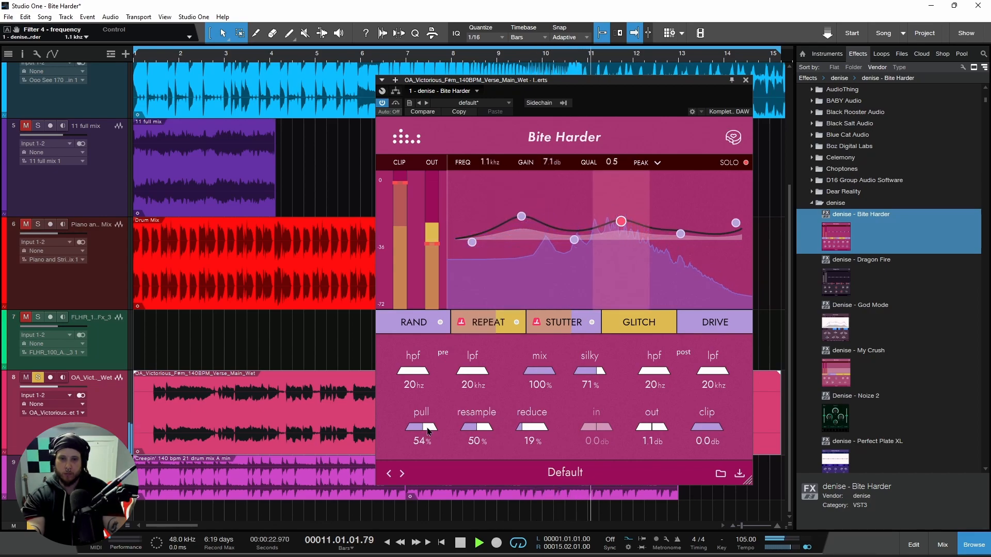
left_click(745, 163)
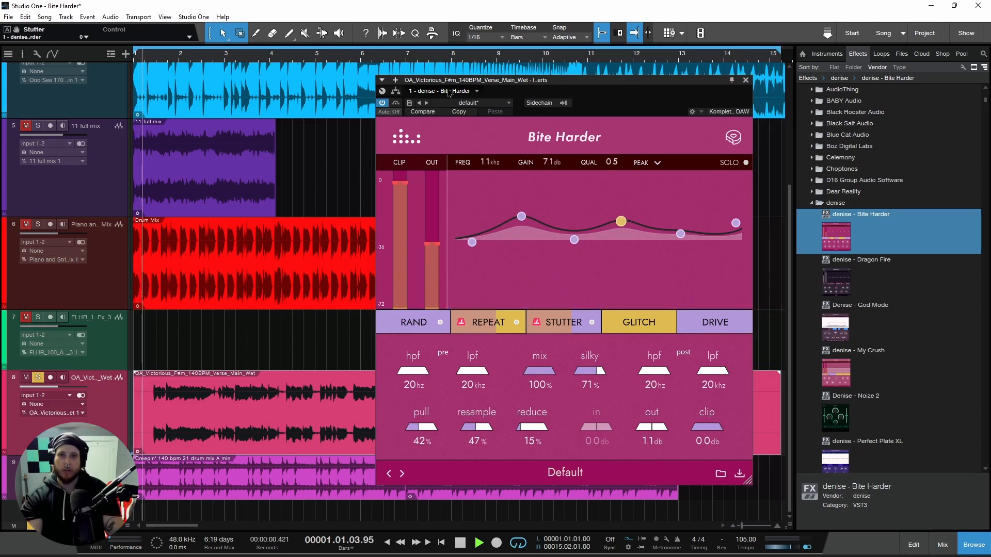
- Compare the vocal with Bite Harder bypassed and active, and audition its Repeat, Stutter and Glitch effects during playback
left_click_drag(382, 102, 378, 98)
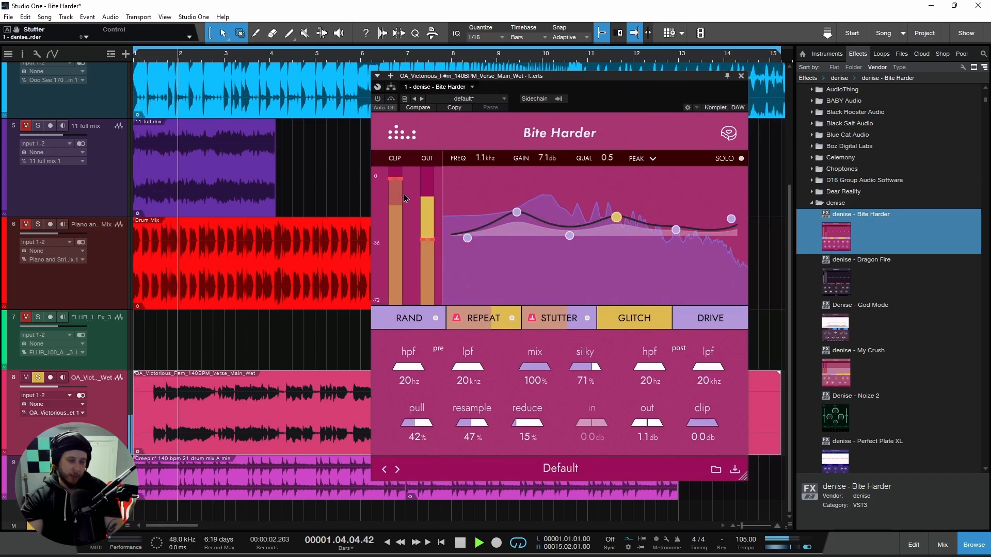
left_click(507, 318)
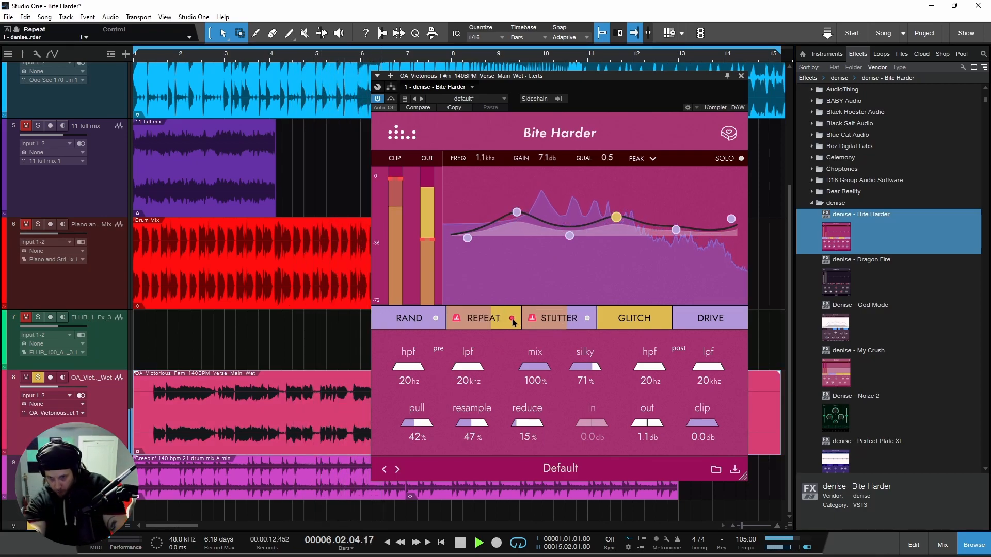
left_click_drag(651, 322, 573, 318)
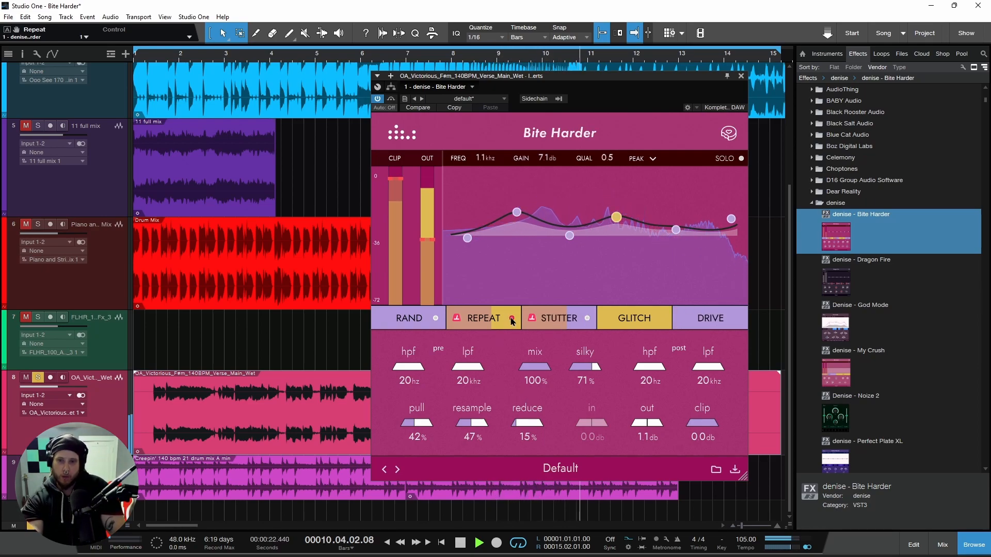
left_click_drag(605, 327, 589, 316)
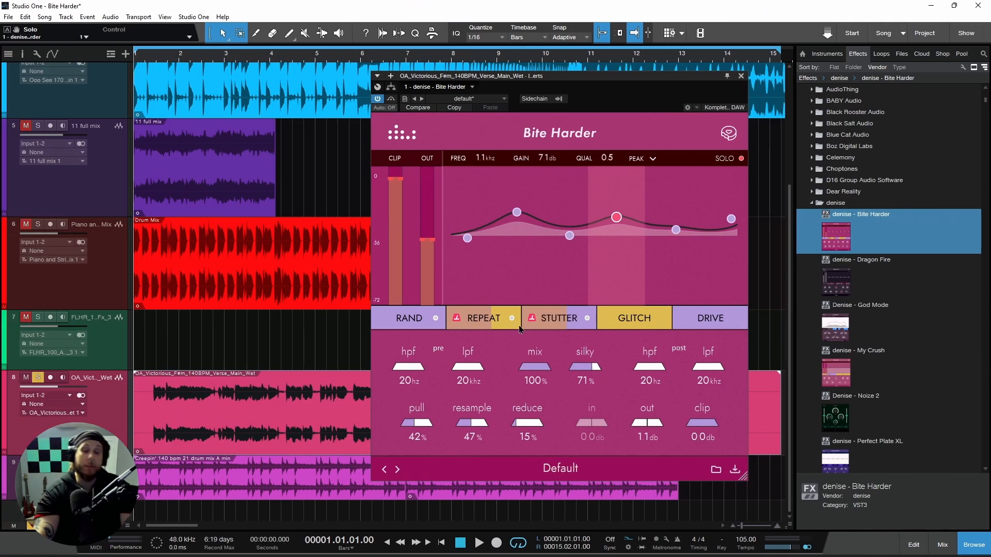
- Switch to the web browser and examine denise's Bite Harder product page, including the push-pull graph and refined crush control sections
mouse_move(411, 552)
left_click(503, 546)
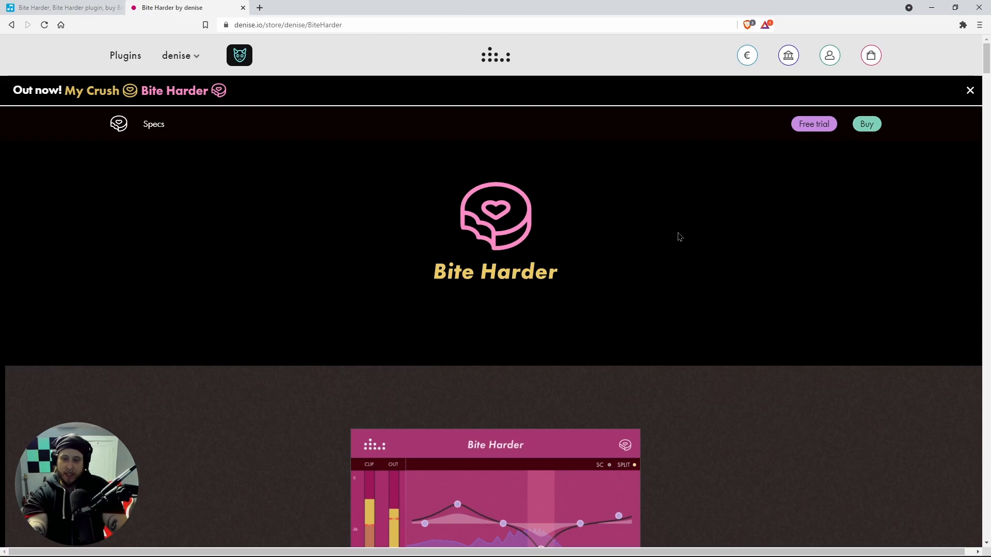
scroll(679, 237, "down", 8)
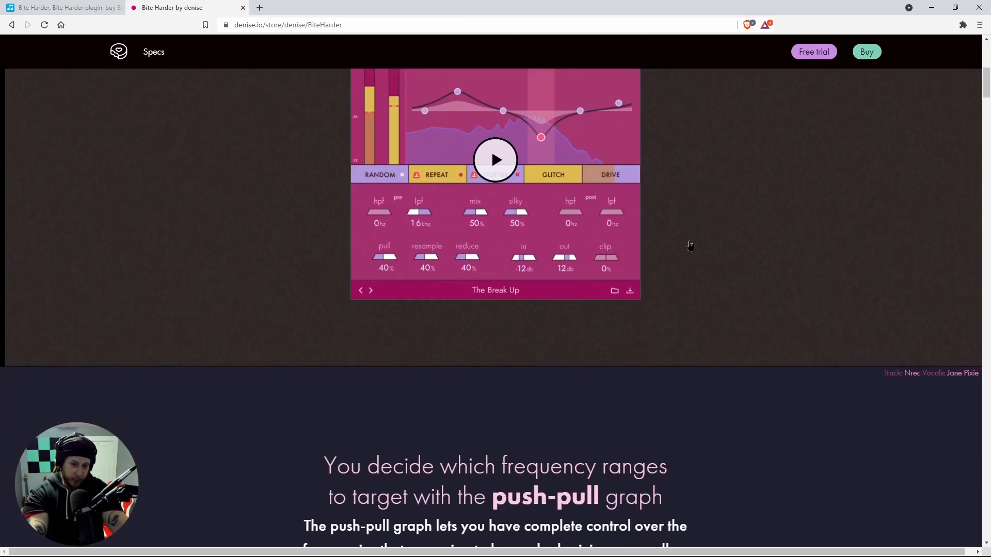
scroll(690, 246, "down", 8)
scroll(767, 208, "down", 2)
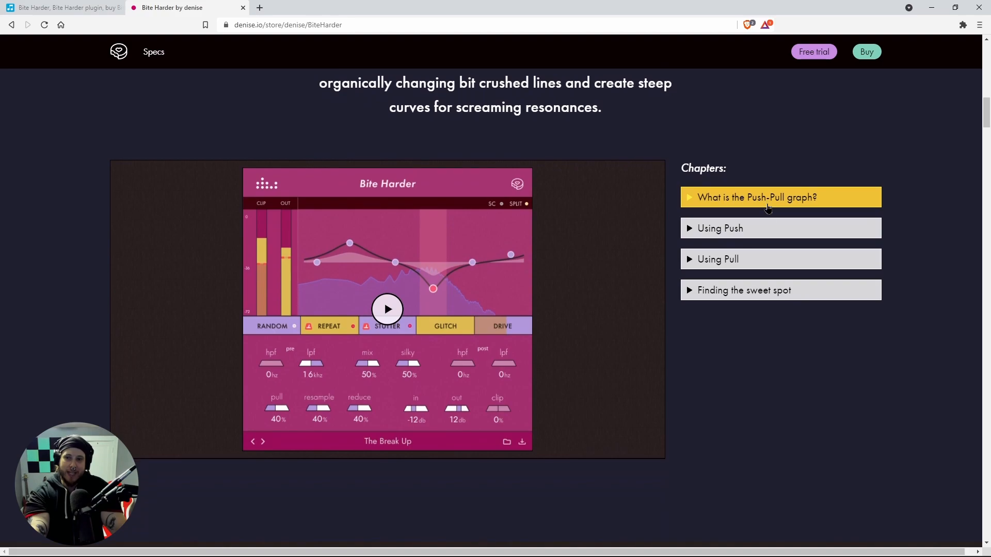
scroll(745, 315, "down", 15)
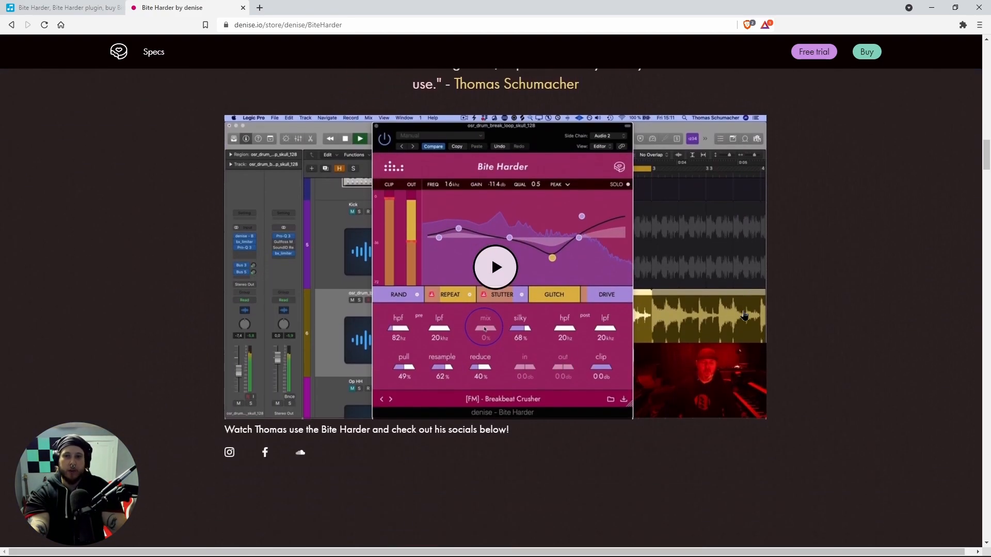
scroll(744, 315, "down", 11)
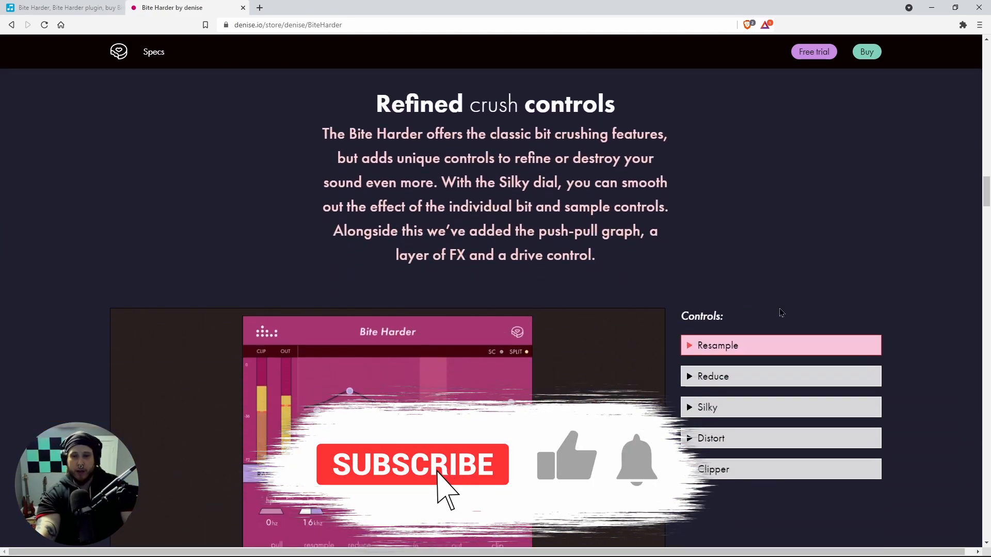
left_click_drag(987, 189, 979, 35)
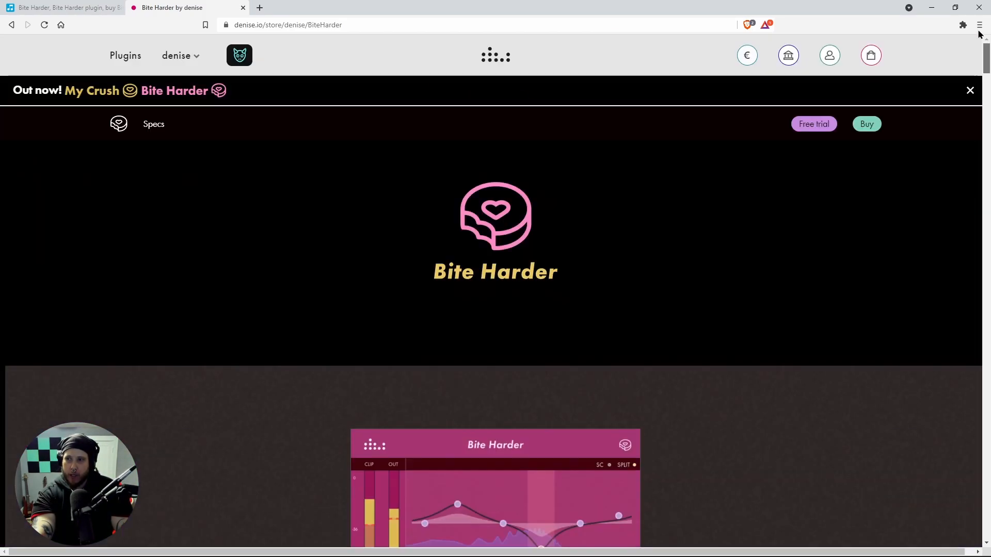
- View the Bite Harder price and trial offer on Plugin Boutique, and return to the Studio One song
left_click(69, 6)
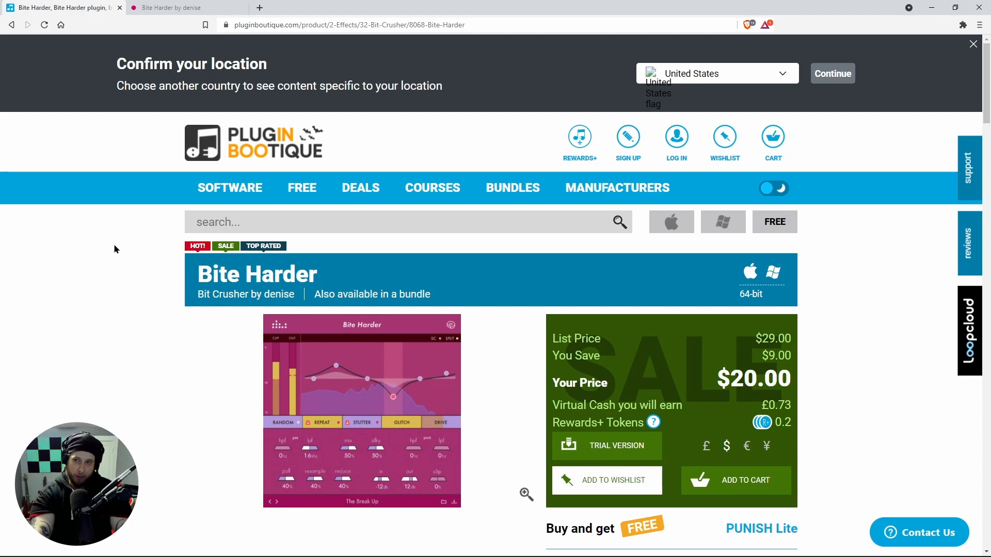
left_click(932, 8)
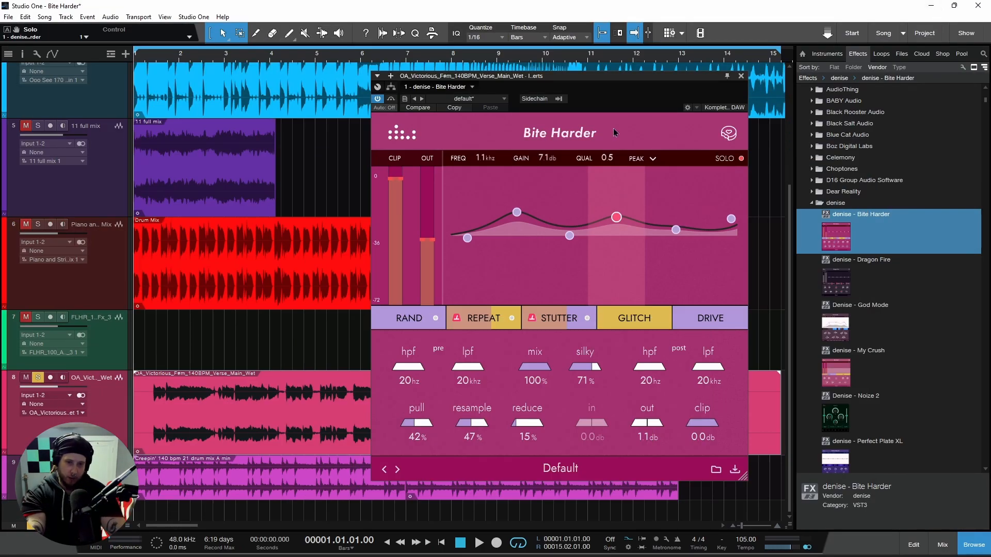